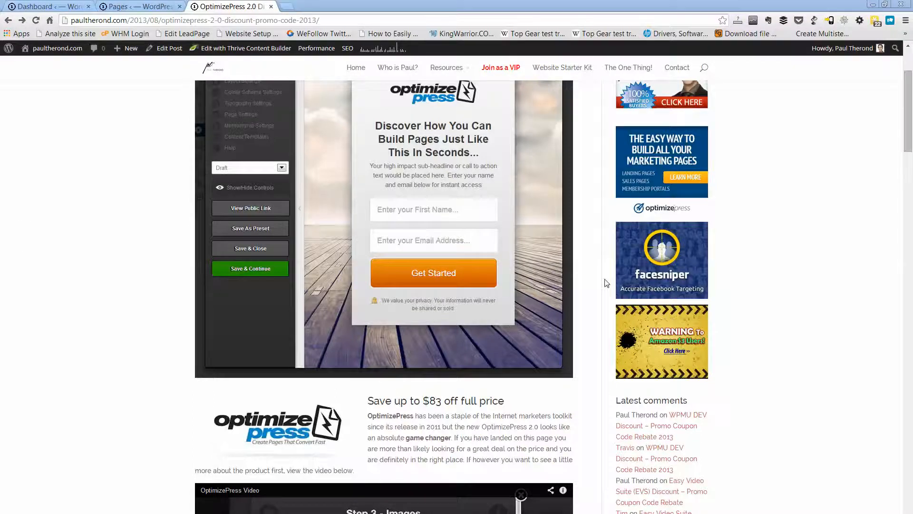
Step: Look through the published OptimizePress 2.0 discount post, including its video, reasons to buy, rebate options and purchase instructions
{"action": "left_click_drag", "start_coordinate": [909, 129], "coordinate": [912, 66]}
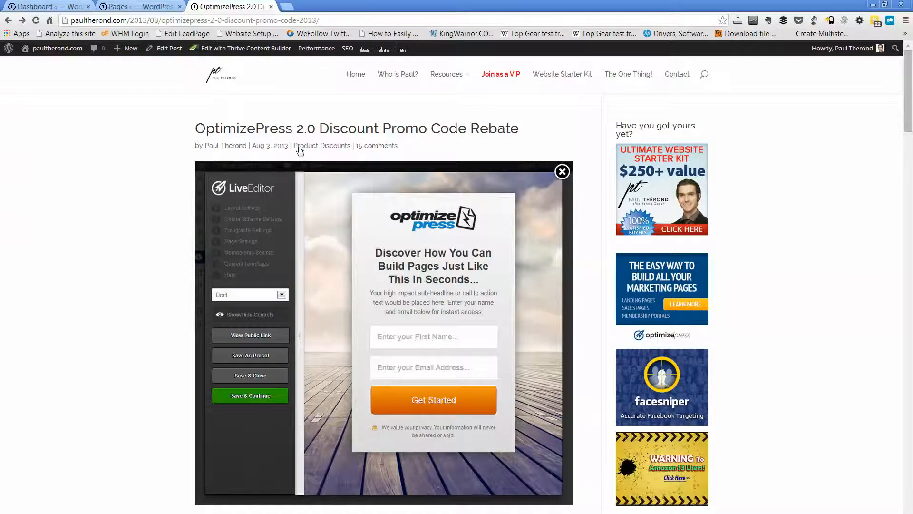
{"action": "scroll", "coordinate": [313, 181], "scroll_direction": "down", "scroll_amount": 1}
{"action": "scroll", "coordinate": [527, 150], "scroll_direction": "down", "scroll_amount": 1}
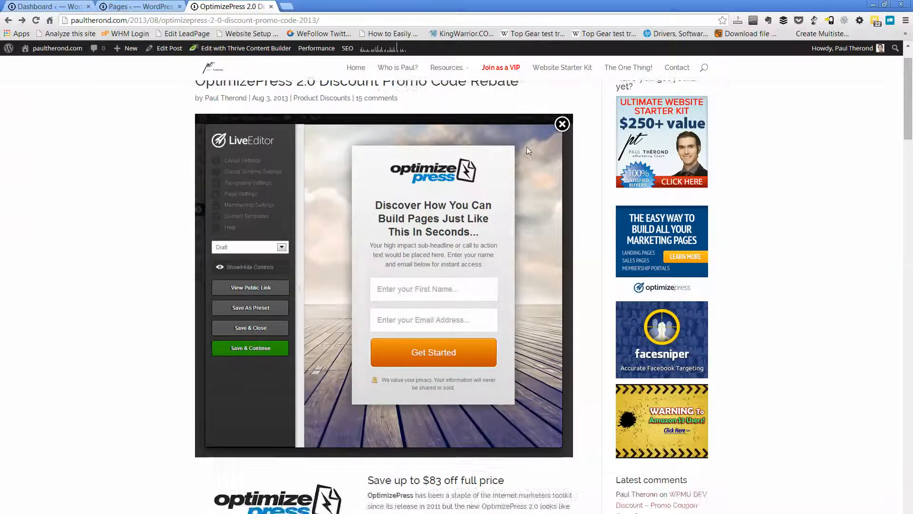
{"action": "scroll", "coordinate": [526, 146], "scroll_direction": "down", "scroll_amount": 2}
{"action": "scroll", "coordinate": [475, 216], "scroll_direction": "down", "scroll_amount": 4}
{"action": "scroll", "coordinate": [453, 211], "scroll_direction": "down", "scroll_amount": 4}
{"action": "scroll", "coordinate": [451, 216], "scroll_direction": "down", "scroll_amount": 2}
{"action": "scroll", "coordinate": [449, 216], "scroll_direction": "down", "scroll_amount": 4}
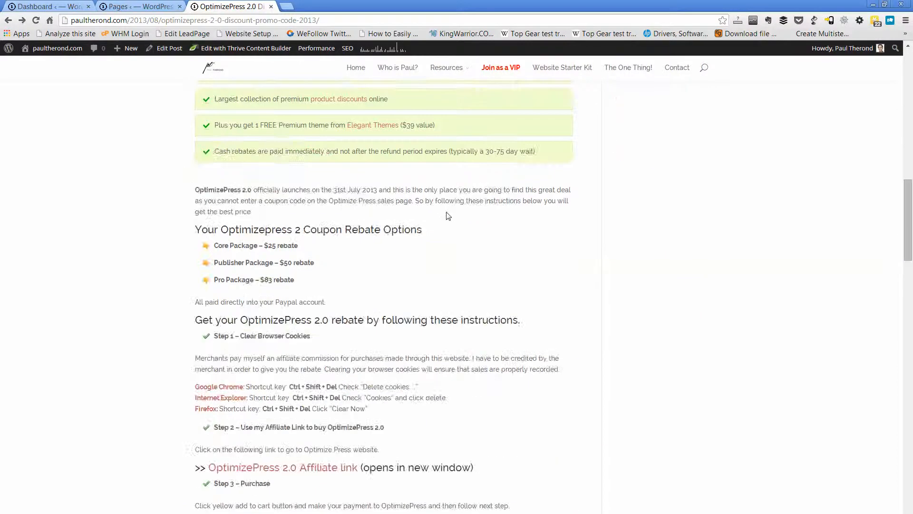
{"action": "scroll", "coordinate": [448, 216], "scroll_direction": "down", "scroll_amount": 5}
{"action": "scroll", "coordinate": [441, 218], "scroll_direction": "down", "scroll_amount": 6}
{"action": "scroll", "coordinate": [441, 220], "scroll_direction": "up", "scroll_amount": 7}
{"action": "scroll", "coordinate": [441, 221], "scroll_direction": "up", "scroll_amount": 15}
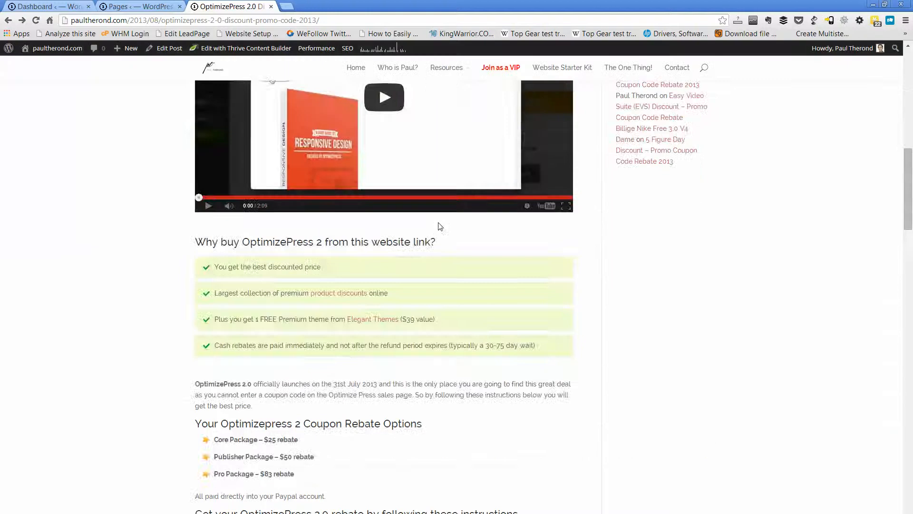
{"action": "scroll", "coordinate": [438, 226], "scroll_direction": "up", "scroll_amount": 4}
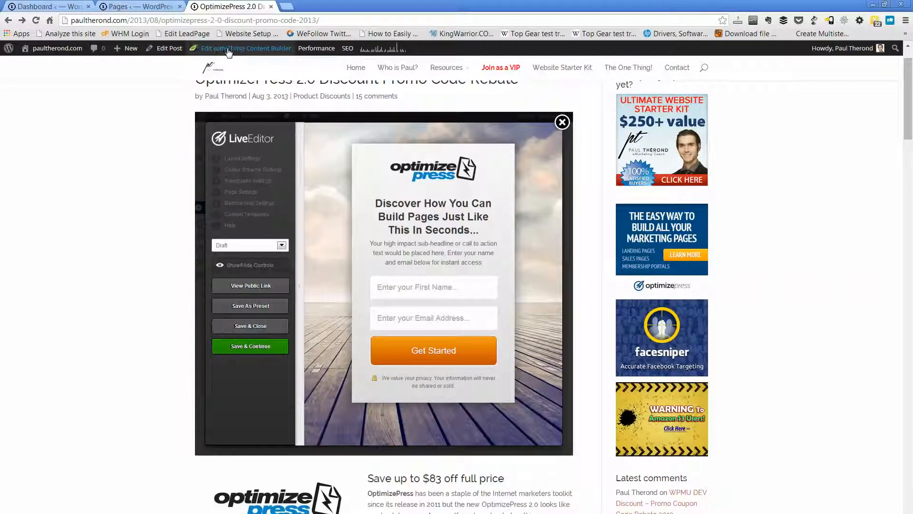
Step: Open the post in Thrive Content Builder and review the available content elements
{"action": "left_click", "coordinate": [249, 50]}
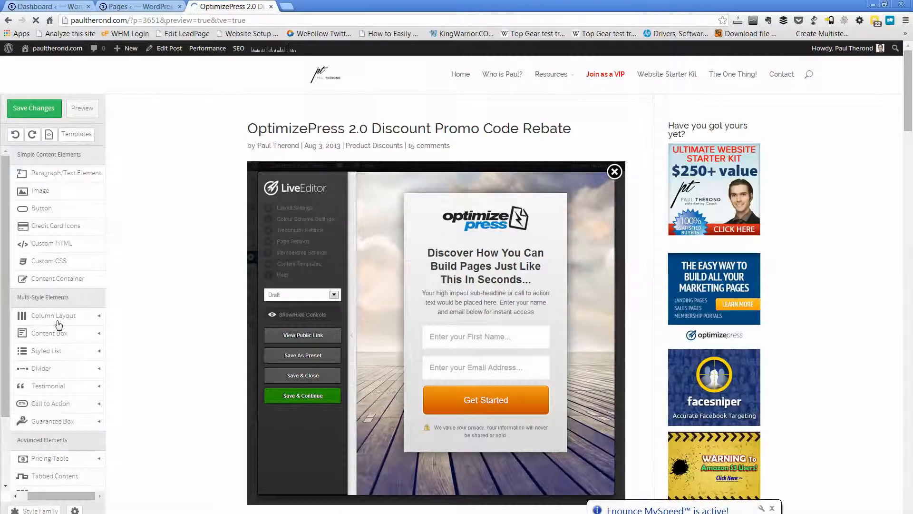
{"action": "scroll", "coordinate": [48, 338], "scroll_direction": "down", "scroll_amount": 1}
{"action": "scroll", "coordinate": [48, 338], "scroll_direction": "down", "scroll_amount": 1}
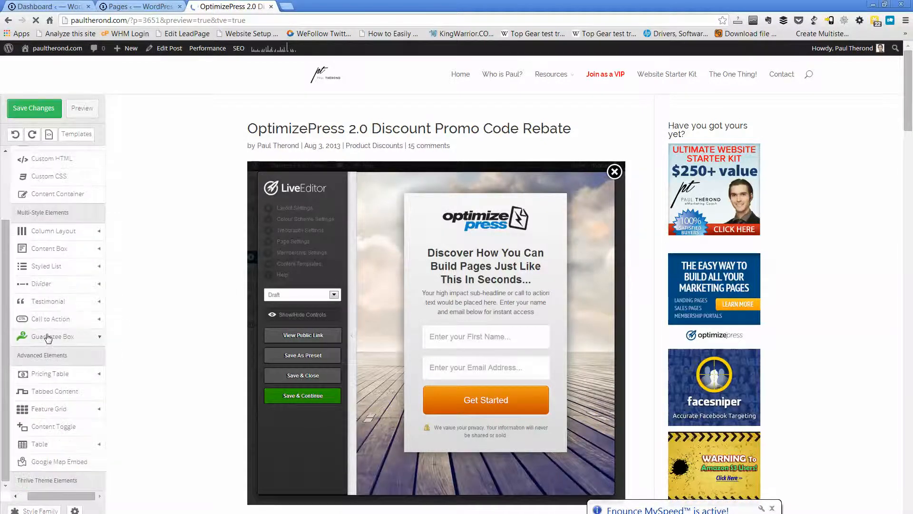
{"action": "scroll", "coordinate": [365, 183], "scroll_direction": "down", "scroll_amount": 1}
{"action": "scroll", "coordinate": [365, 183], "scroll_direction": "down", "scroll_amount": 2}
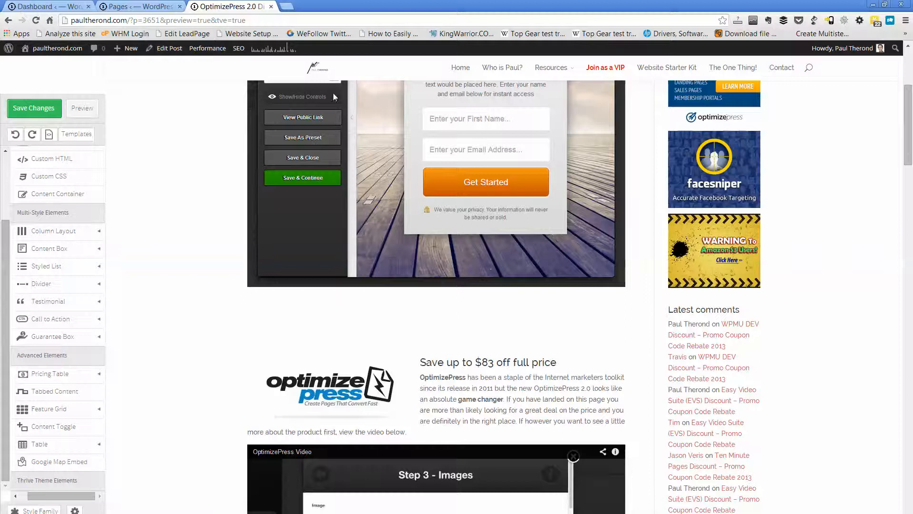
Step: Insert a Paragraph/Text Element between the large hero image and the "Save up to $83 off full price" section
{"action": "scroll", "coordinate": [329, 173], "scroll_direction": "down", "scroll_amount": 2}
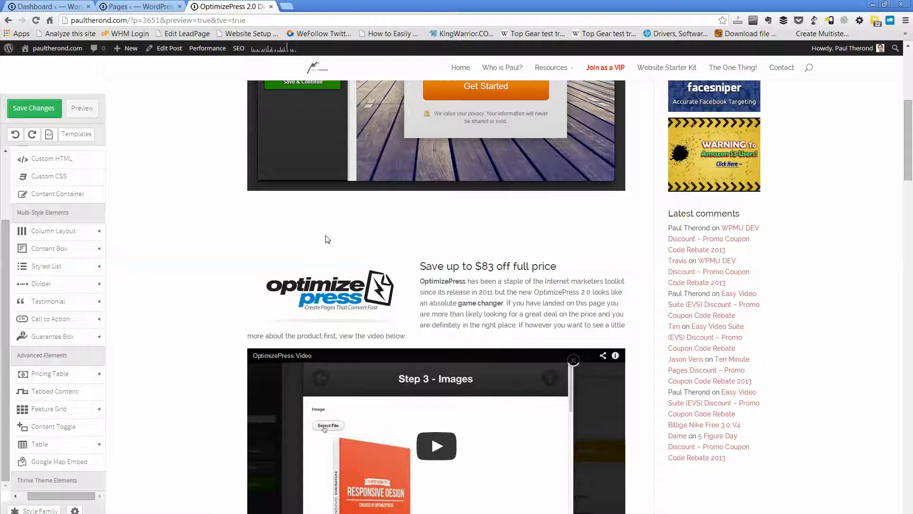
{"action": "scroll", "coordinate": [354, 221], "scroll_direction": "up", "scroll_amount": 2}
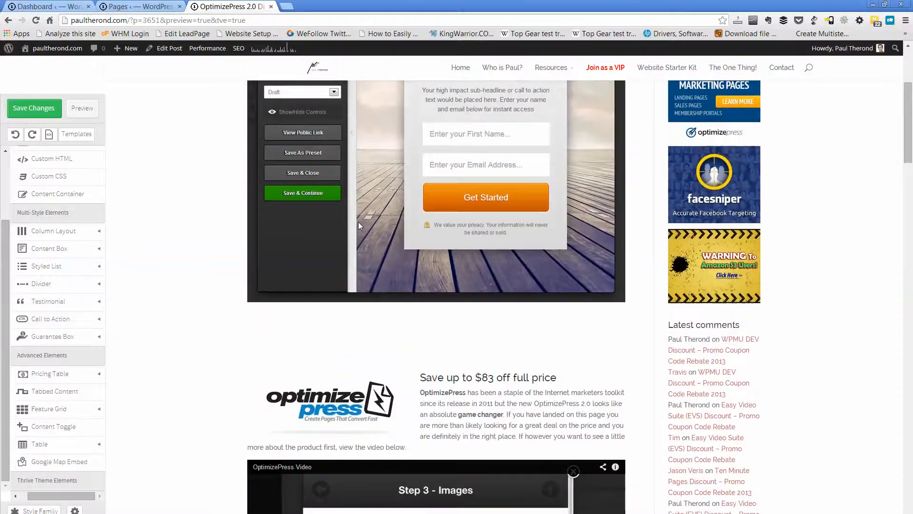
{"action": "scroll", "coordinate": [358, 222], "scroll_direction": "up", "scroll_amount": 4}
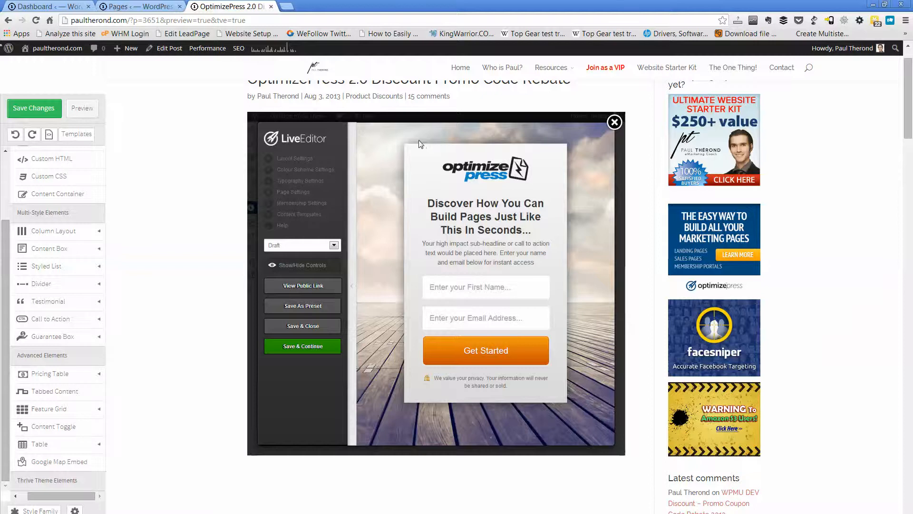
{"action": "scroll", "coordinate": [404, 153], "scroll_direction": "down", "scroll_amount": 5}
{"action": "scroll", "coordinate": [401, 299], "scroll_direction": "down", "scroll_amount": 2}
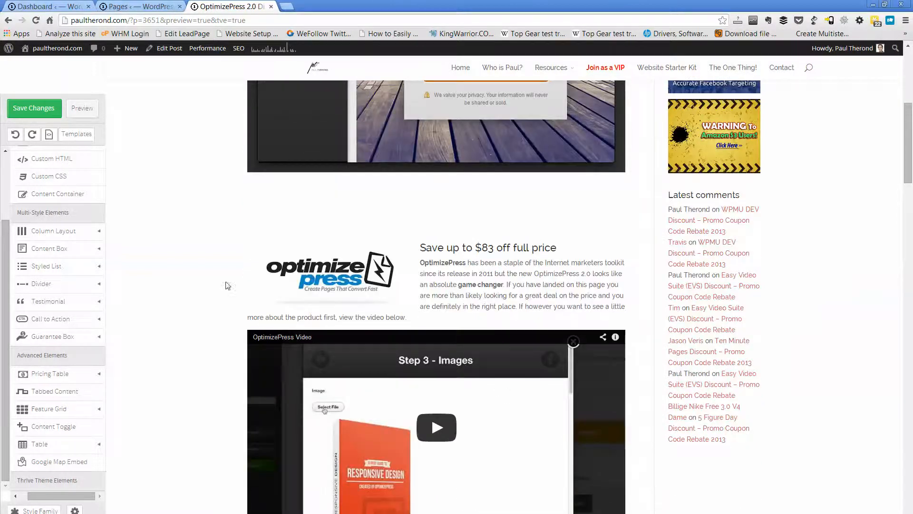
{"action": "scroll", "coordinate": [56, 282], "scroll_direction": "up", "scroll_amount": 1}
{"action": "scroll", "coordinate": [56, 281], "scroll_direction": "up", "scroll_amount": 2}
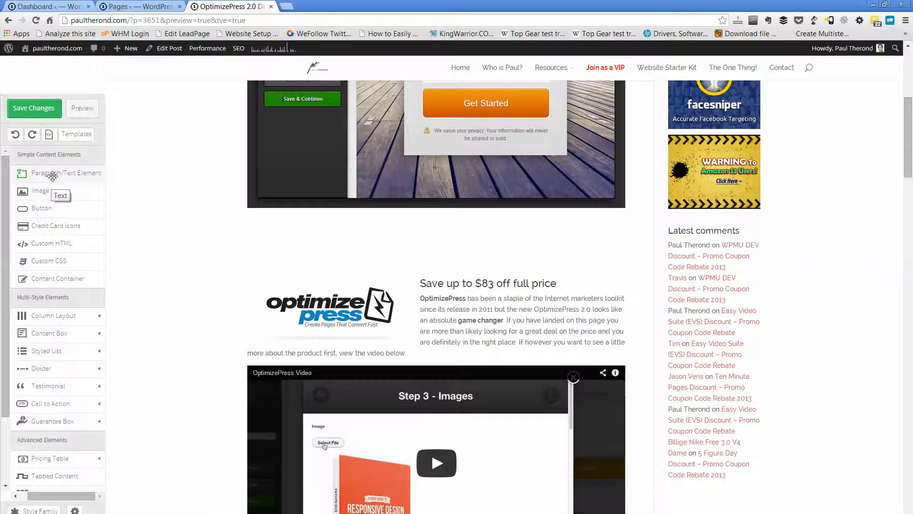
{"action": "left_click_drag", "start_coordinate": [52, 176], "coordinate": [403, 241]}
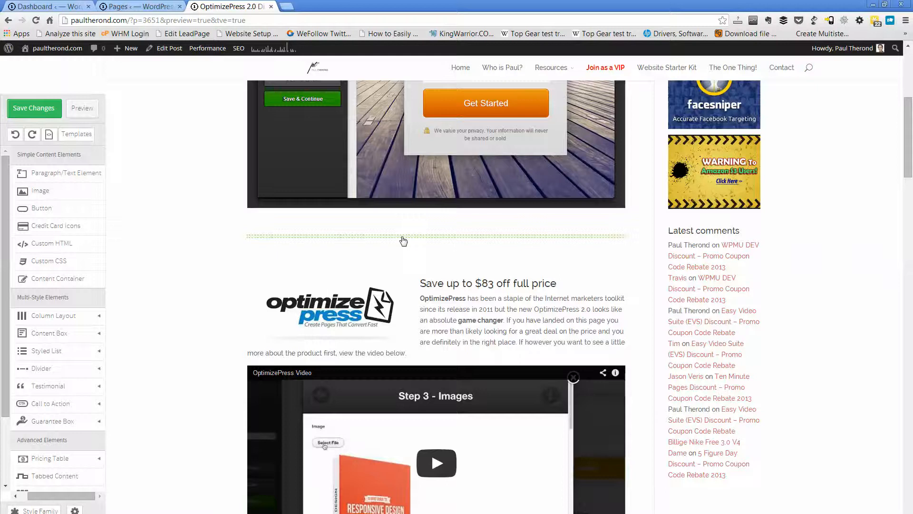
{"action": "mouse_move", "coordinate": [403, 241]}
{"action": "left_mouse_down"}
{"action": "mouse_move", "coordinate": [401, 257]}
{"action": "mouse_move", "coordinate": [400, 242]}
{"action": "left_mouse_up"}
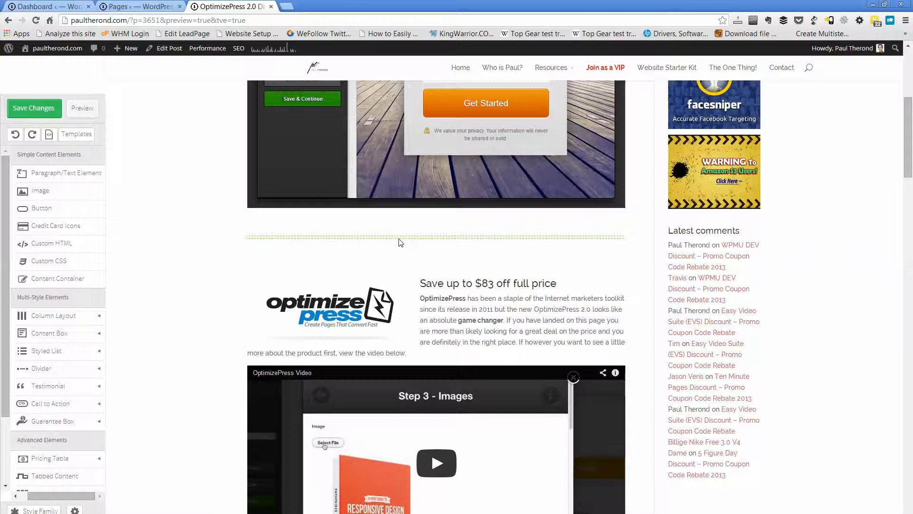
{"action": "left_click_drag", "start_coordinate": [401, 243], "coordinate": [396, 234]}
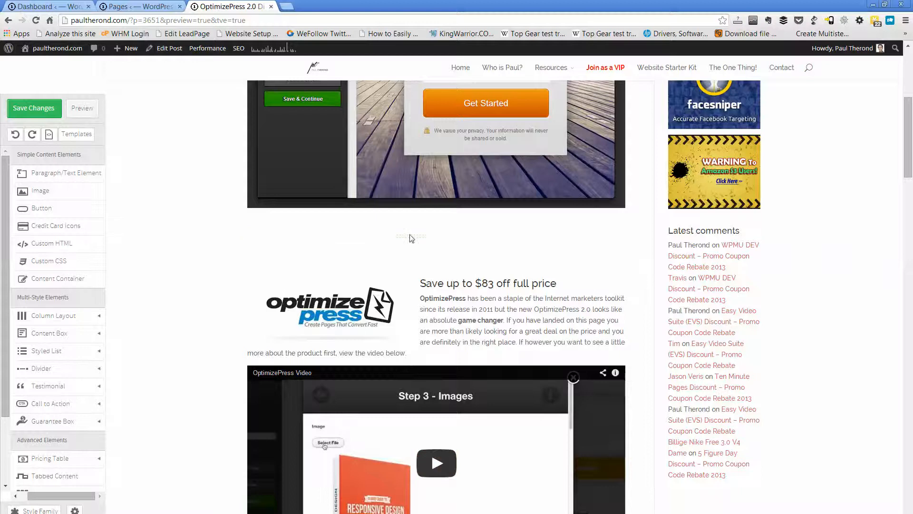
{"action": "left_click_drag", "start_coordinate": [399, 242], "coordinate": [400, 243]}
Step: Replace the new text element's placeholder with "hdjdjdjdjd"
{"action": "left_click", "coordinate": [281, 238]}
{"action": "left_click_drag", "start_coordinate": [315, 240], "coordinate": [246, 240]}
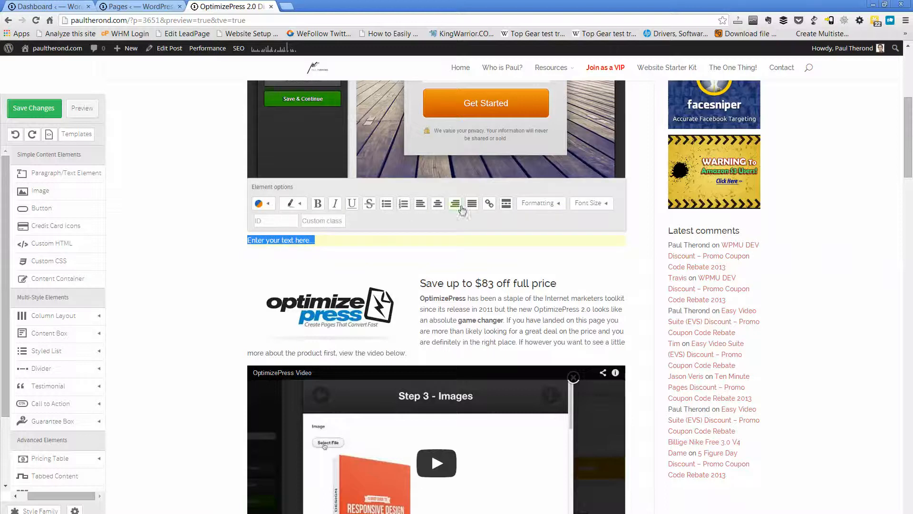
{"action": "type", "text": "hdjdjdjdjd"}
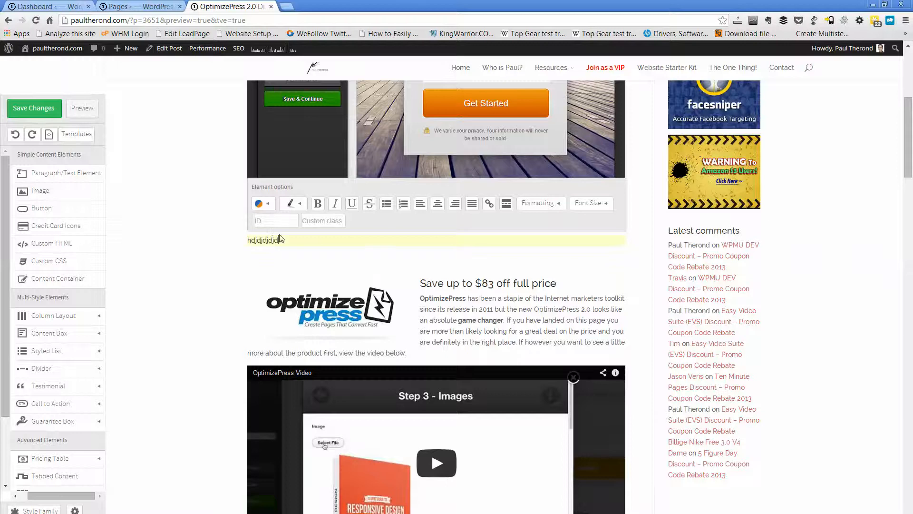
Step: Format the "hdjdjdjdjd" text as bold, blue and centred with a 42px font size
{"action": "left_click_drag", "start_coordinate": [284, 240], "coordinate": [247, 239]}
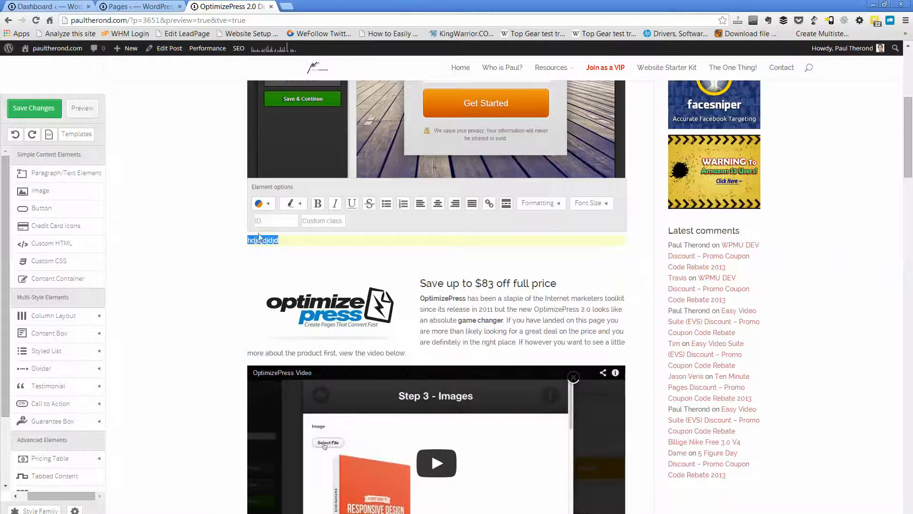
{"action": "left_click", "coordinate": [282, 203]}
{"action": "left_click", "coordinate": [275, 163]}
{"action": "left_click_drag", "start_coordinate": [297, 240], "coordinate": [247, 240]}
{"action": "left_click", "coordinate": [437, 203]}
{"action": "left_click", "coordinate": [601, 205]}
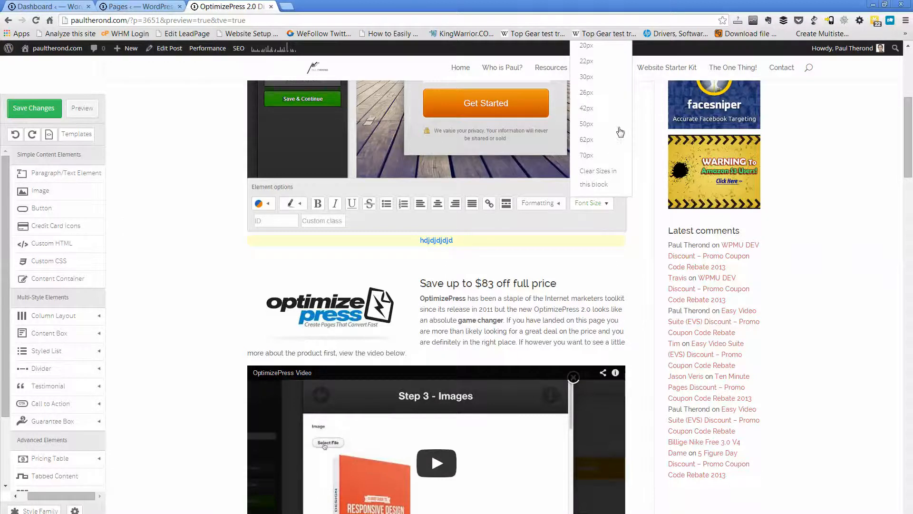
{"action": "left_click", "coordinate": [605, 108]}
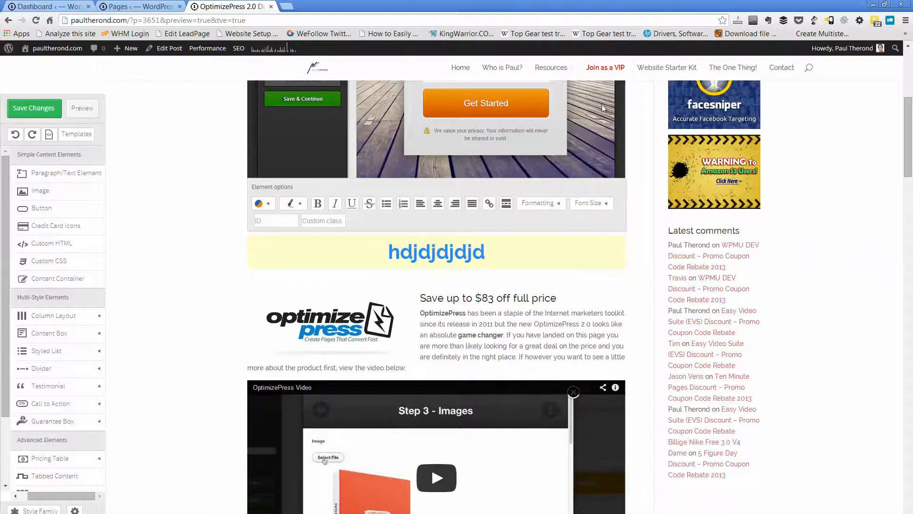
{"action": "left_click", "coordinate": [558, 287]}
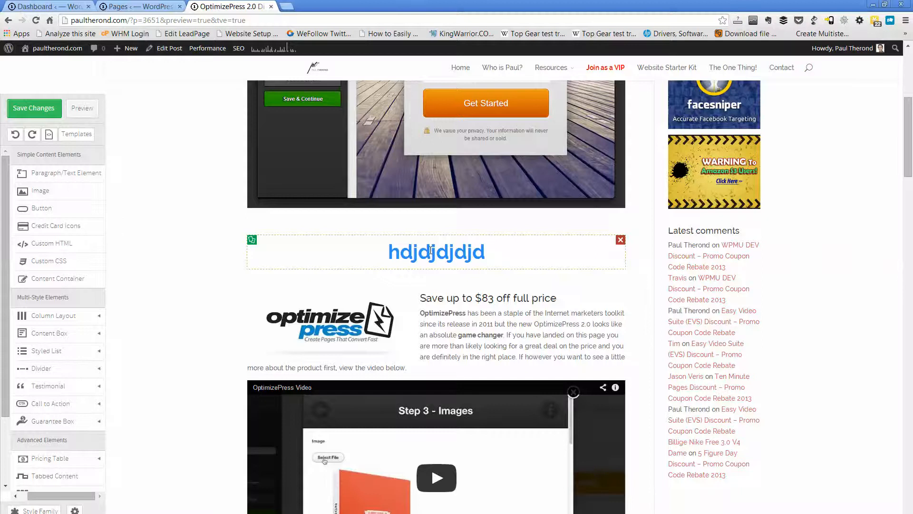
Step: Add an image element above the blue heading text and fill it with tools-icon.jpg from the media library
{"action": "left_click_drag", "start_coordinate": [41, 190], "coordinate": [411, 279]}
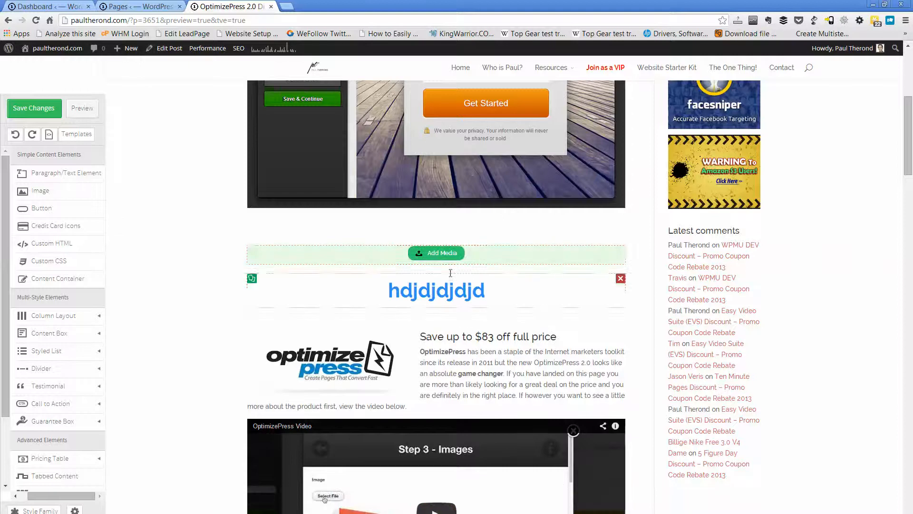
{"action": "left_click", "coordinate": [433, 253]}
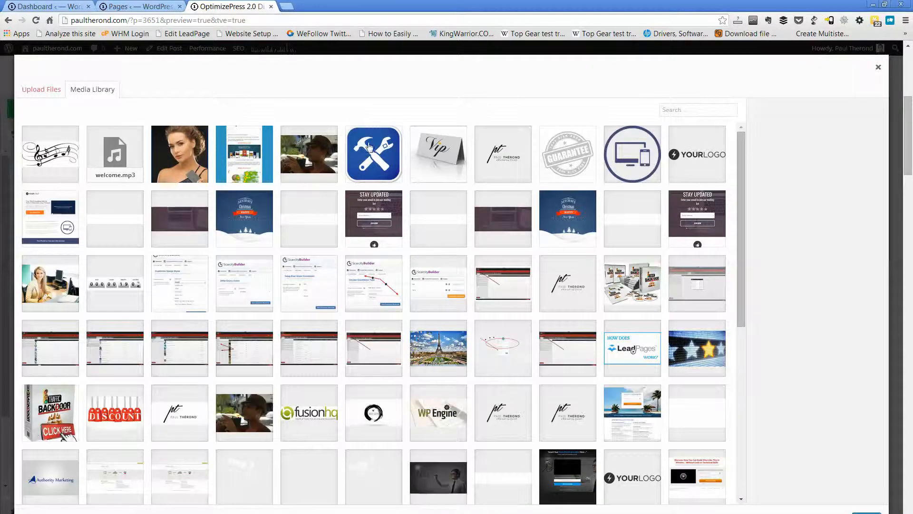
{"action": "left_click", "coordinate": [369, 146]}
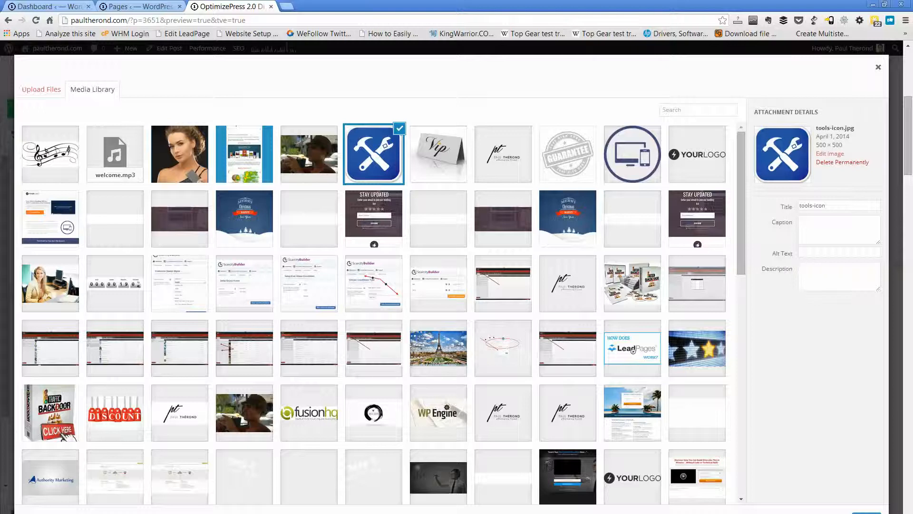
{"action": "left_click", "coordinate": [866, 513]}
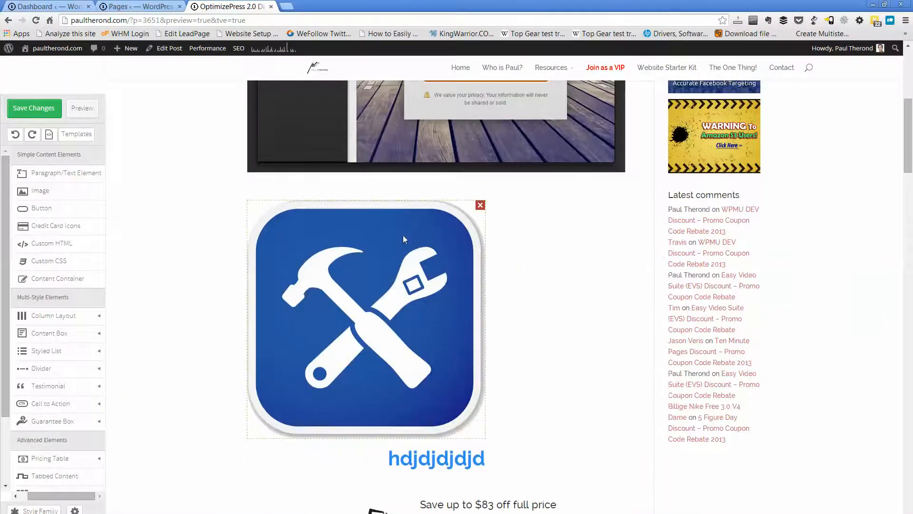
Step: Resize the tools icon image to 157px and centre it, then leave its options
{"action": "left_click", "coordinate": [361, 280]}
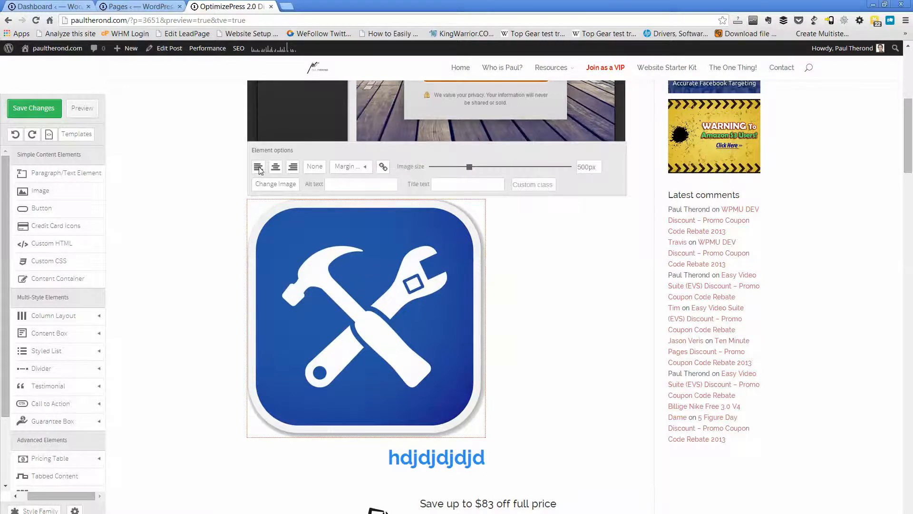
{"action": "left_click_drag", "start_coordinate": [469, 167], "coordinate": [443, 172]}
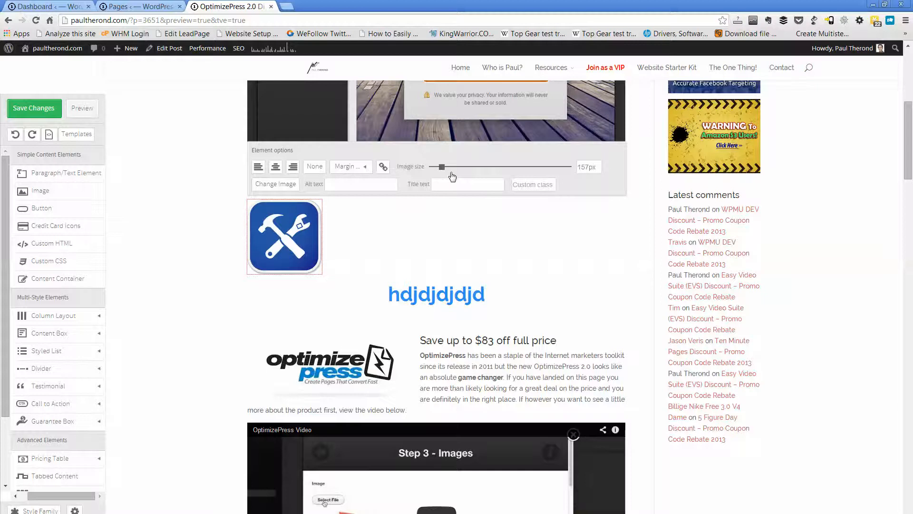
{"action": "left_click", "coordinate": [274, 168]}
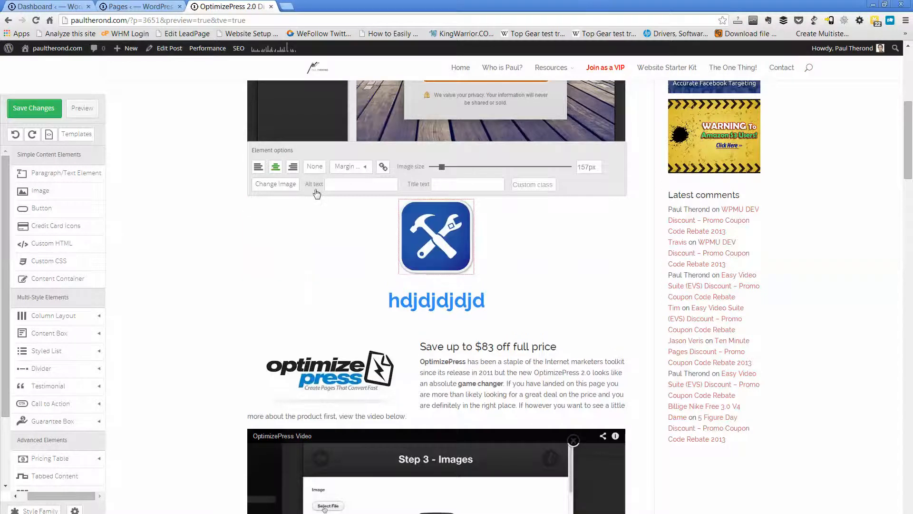
{"action": "left_click", "coordinate": [347, 167]}
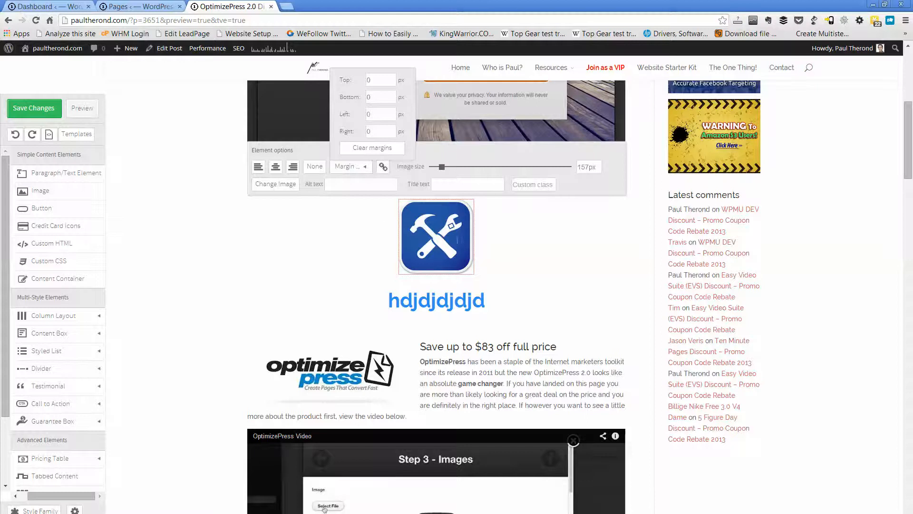
{"action": "left_click", "coordinate": [346, 185]}
{"action": "left_click", "coordinate": [312, 249]}
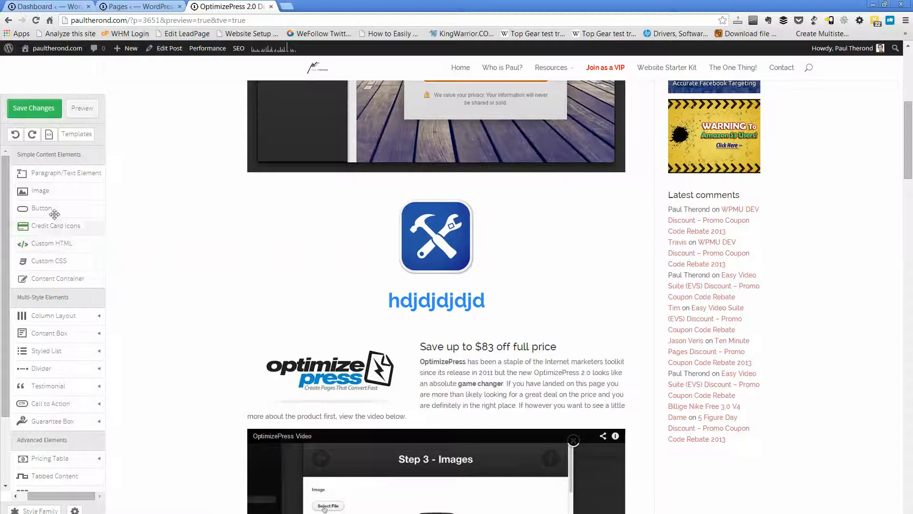
Step: Add a button element above the tools icon and set its label to "Buy now"
{"action": "left_click_drag", "start_coordinate": [44, 210], "coordinate": [428, 199]}
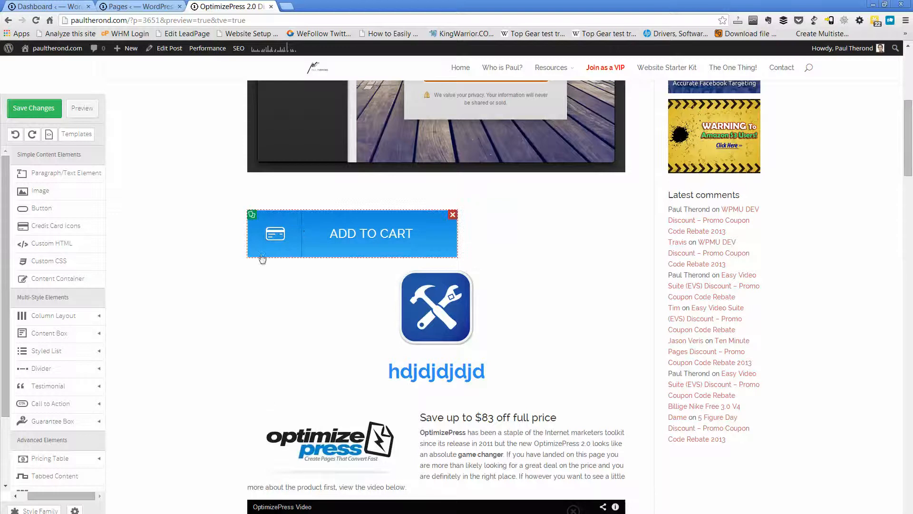
{"action": "left_click", "coordinate": [404, 249]}
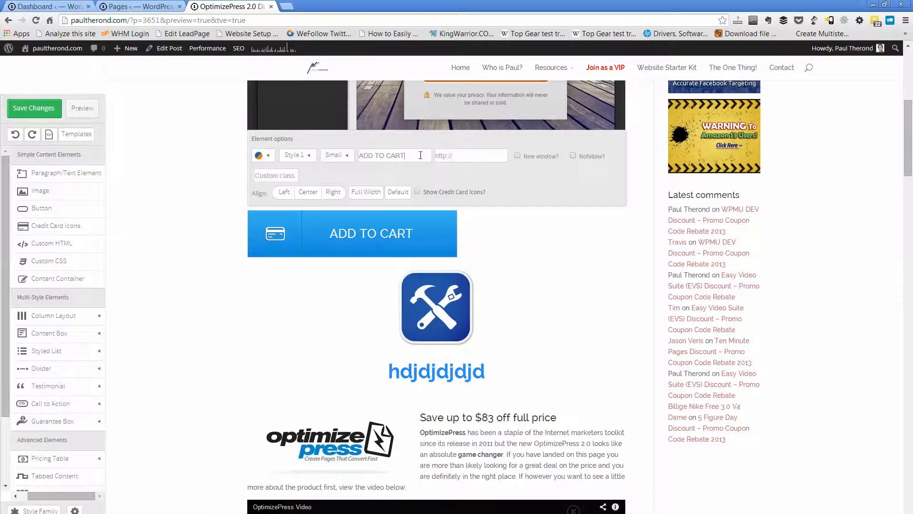
{"action": "triple_click", "coordinate": [401, 155]}
{"action": "type", "text": "Buy now"}
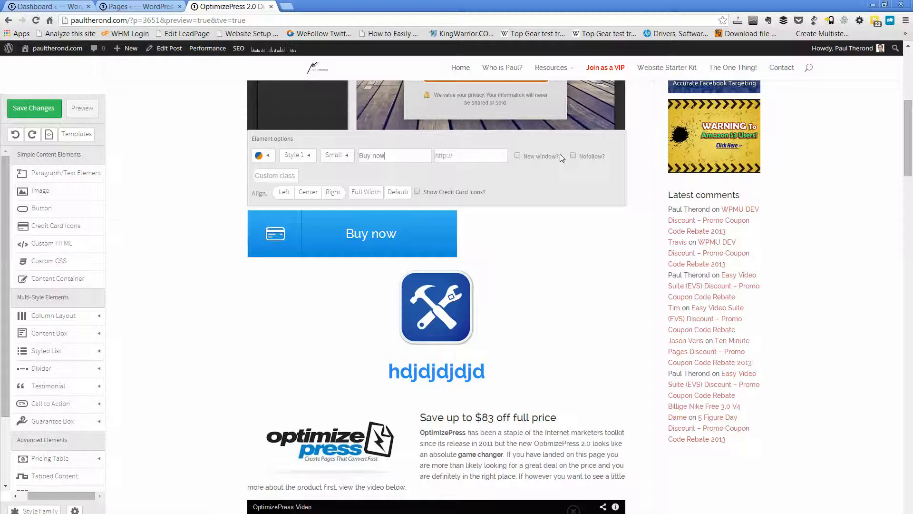
Step: Try Style 5, Style 6 and Style 4 on the "Buy now" button and settle on Style 3
{"action": "left_click", "coordinate": [310, 155]}
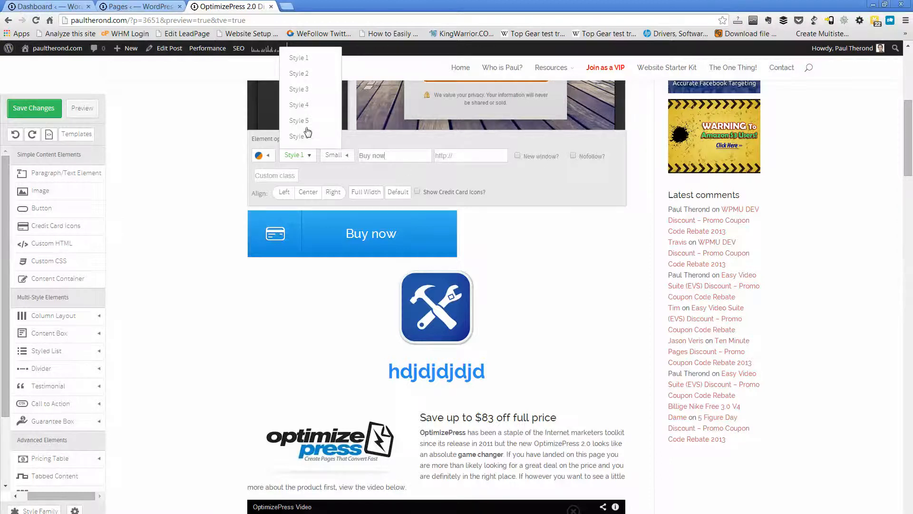
{"action": "left_click", "coordinate": [307, 121]}
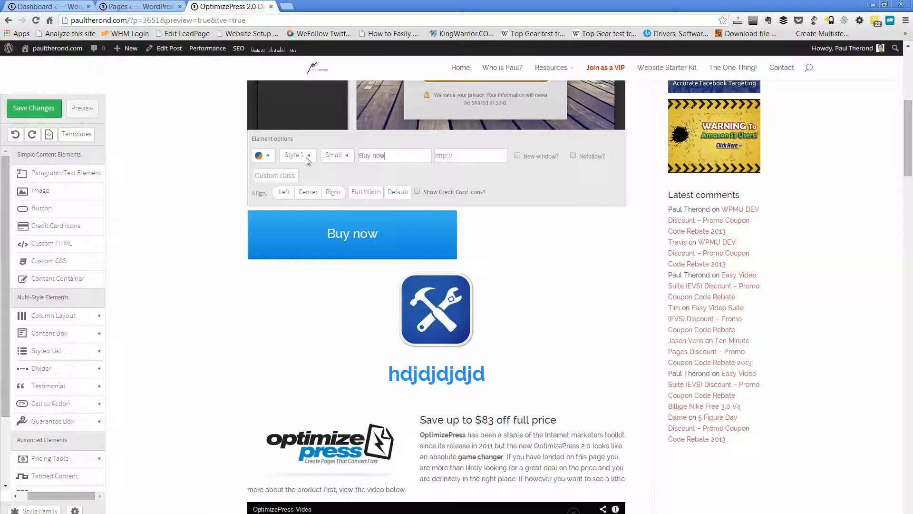
{"action": "left_click", "coordinate": [308, 158]}
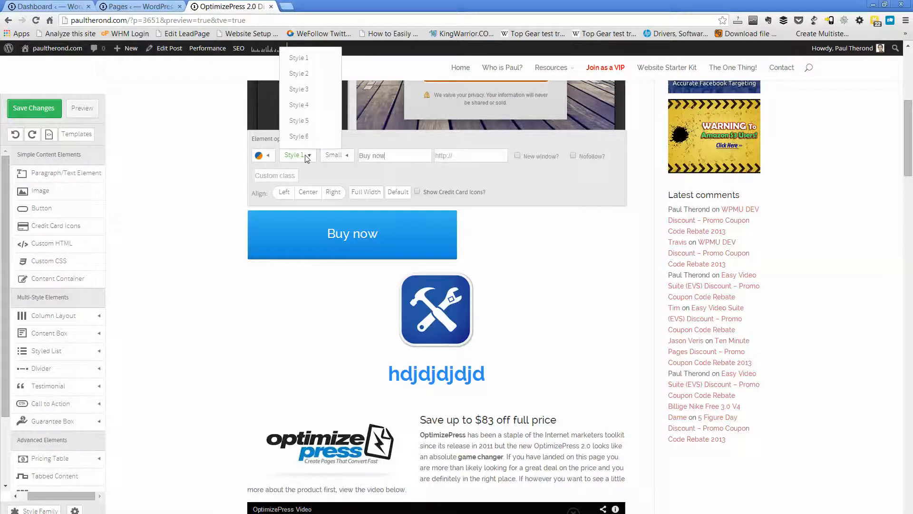
{"action": "left_click", "coordinate": [309, 138]}
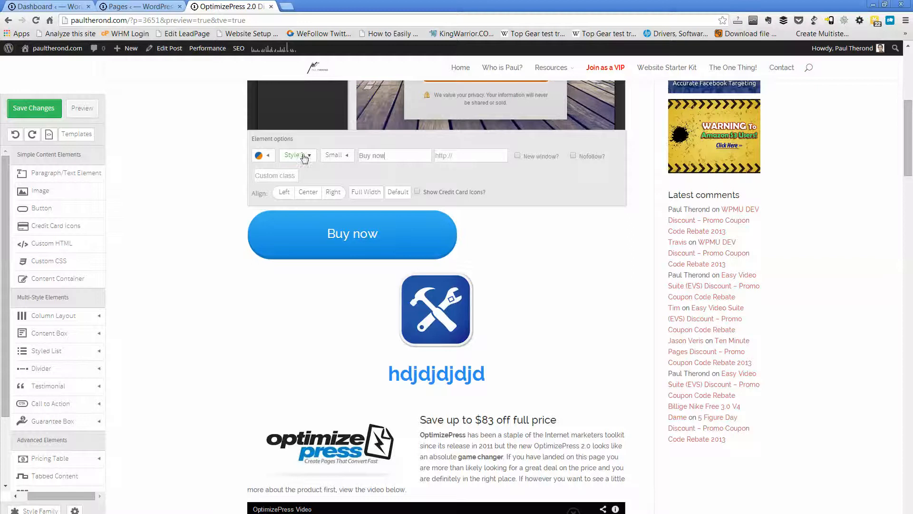
{"action": "left_click", "coordinate": [305, 156]}
{"action": "left_click", "coordinate": [299, 105]}
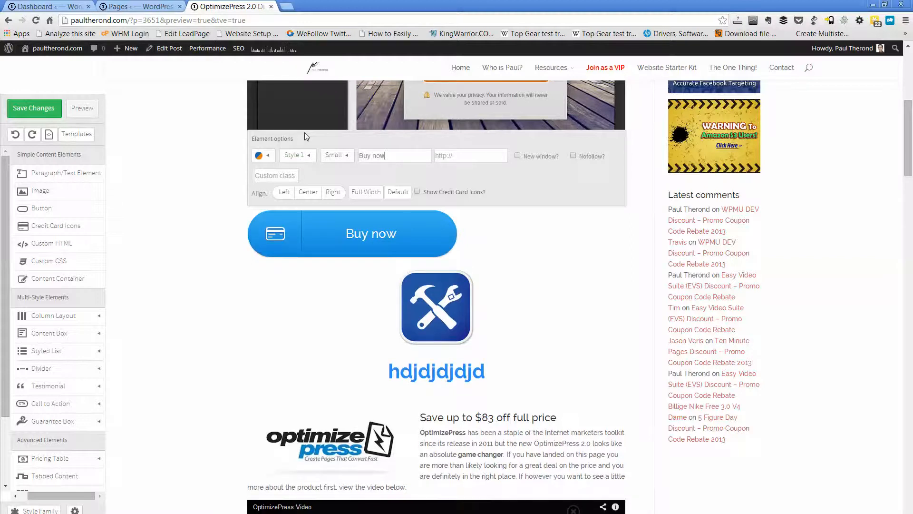
{"action": "left_click", "coordinate": [307, 159]}
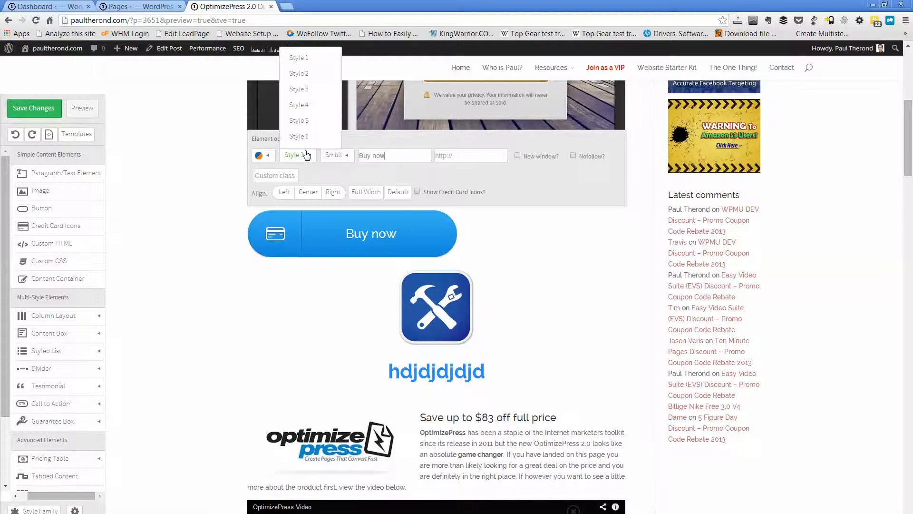
{"action": "left_click", "coordinate": [307, 91]}
{"action": "left_click", "coordinate": [308, 155]}
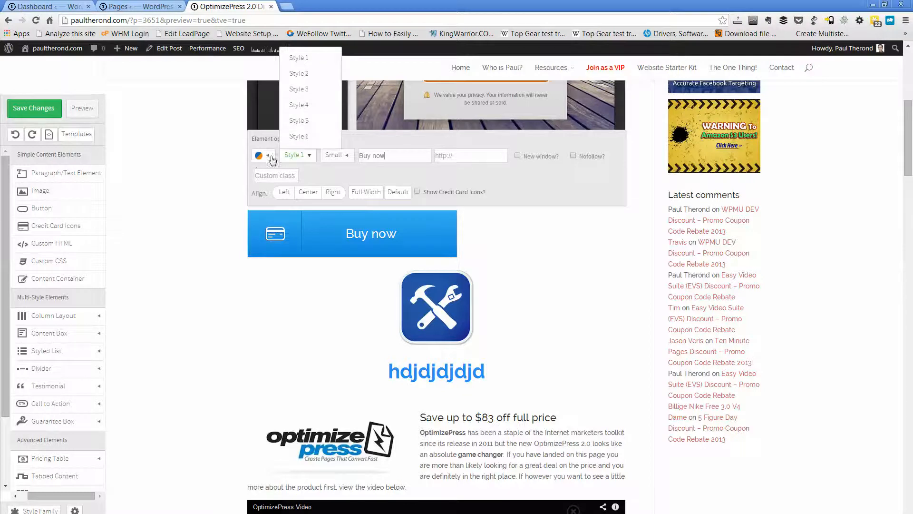
Step: Recolour the "Buy now" button red and centre it, then leave its options
{"action": "left_click", "coordinate": [271, 157]}
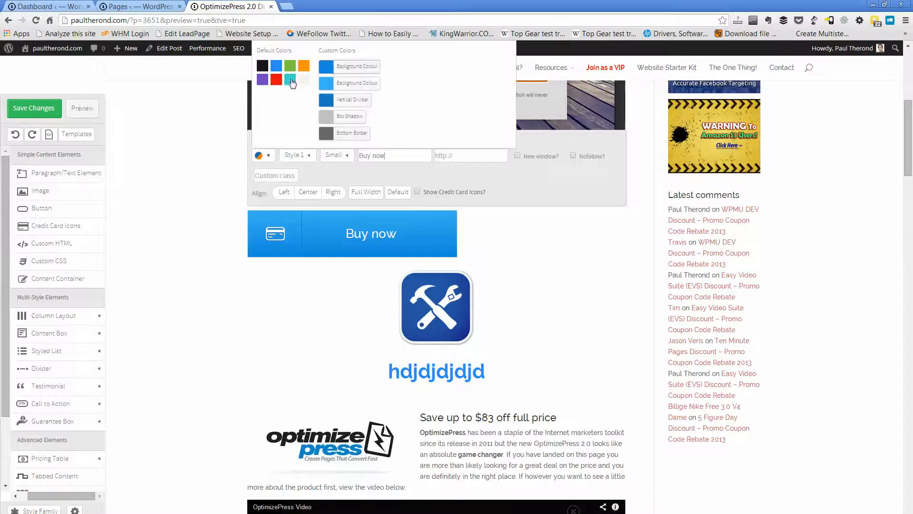
{"action": "left_click", "coordinate": [276, 80]}
{"action": "left_click", "coordinate": [397, 261]}
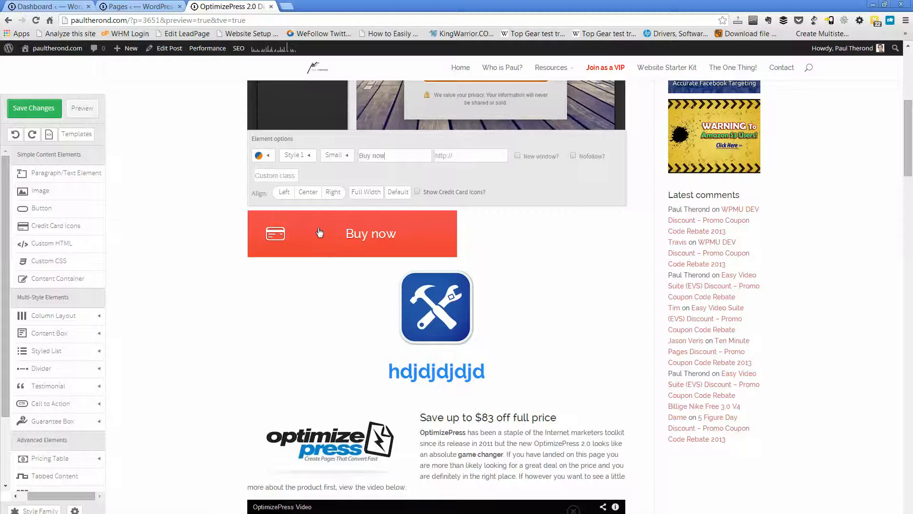
{"action": "left_click", "coordinate": [314, 194]}
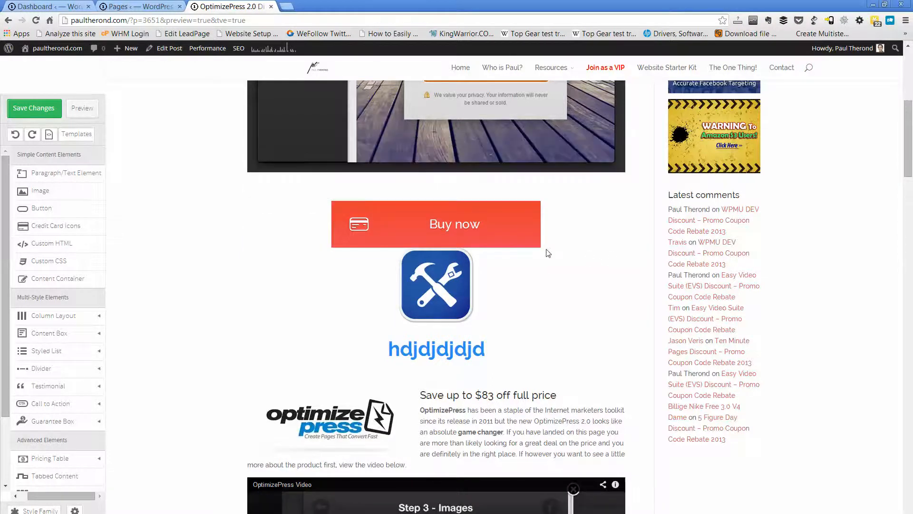
{"action": "scroll", "coordinate": [548, 253], "scroll_direction": "up", "scroll_amount": 1}
{"action": "scroll", "coordinate": [546, 252], "scroll_direction": "down", "scroll_amount": 1}
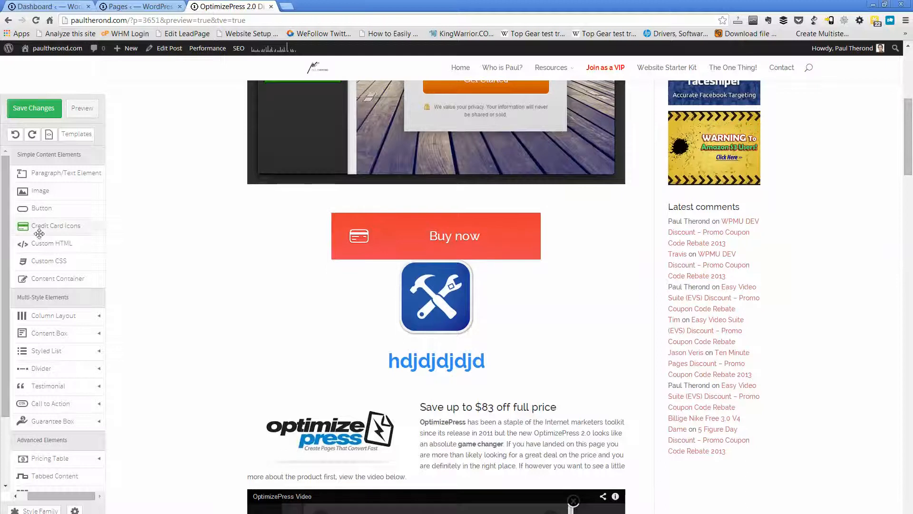
Step: Add a content container between the tools icon and the blue heading, with a 334px max-width and centred alignment
{"action": "scroll", "coordinate": [39, 233], "scroll_direction": "down", "scroll_amount": 2}
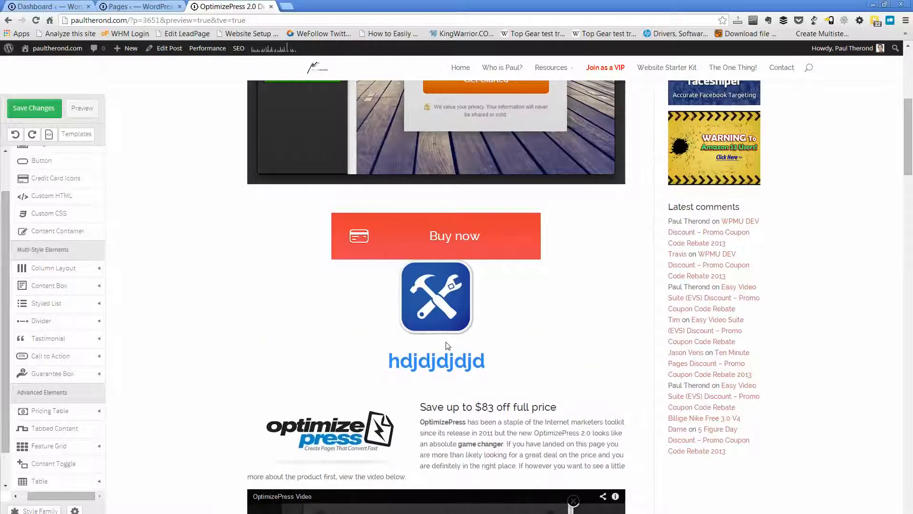
{"action": "left_click", "coordinate": [328, 354]}
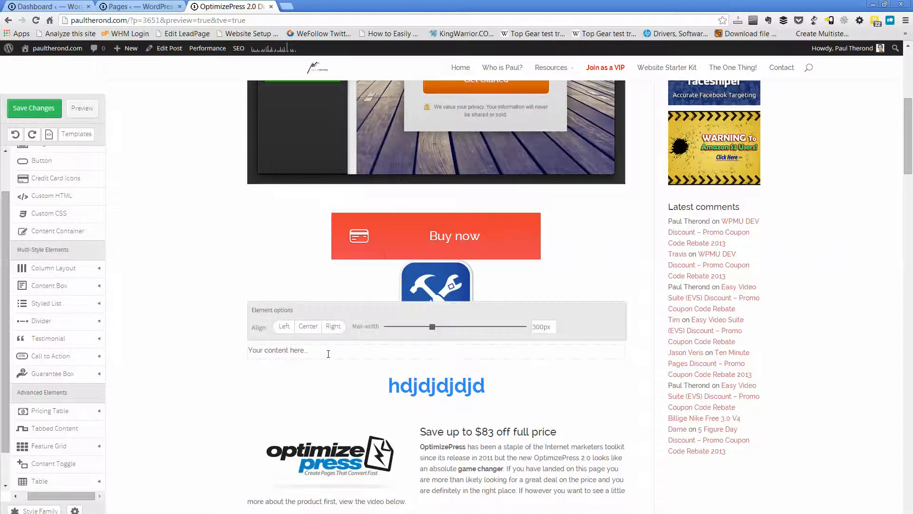
{"action": "mouse_move", "coordinate": [432, 327]}
{"action": "left_mouse_down"}
{"action": "mouse_move", "coordinate": [454, 328]}
{"action": "mouse_move", "coordinate": [440, 330]}
{"action": "left_mouse_up"}
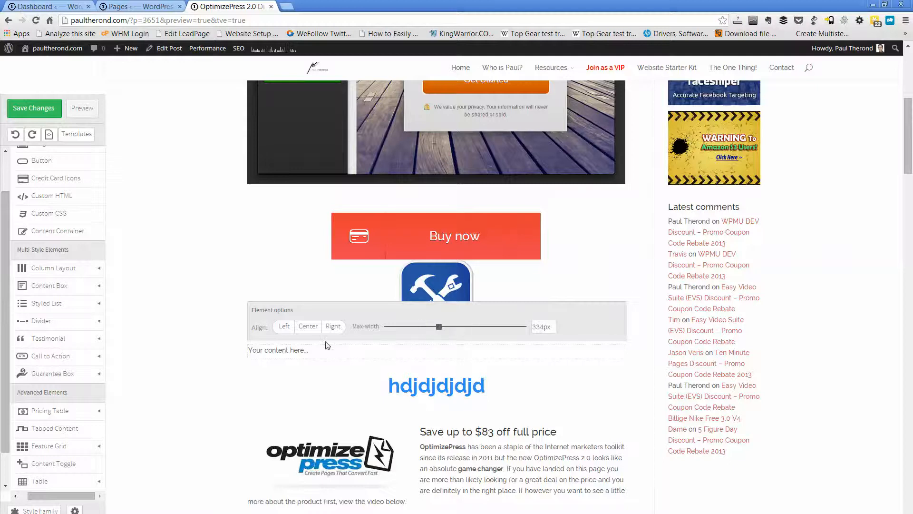
{"action": "left_click", "coordinate": [308, 327]}
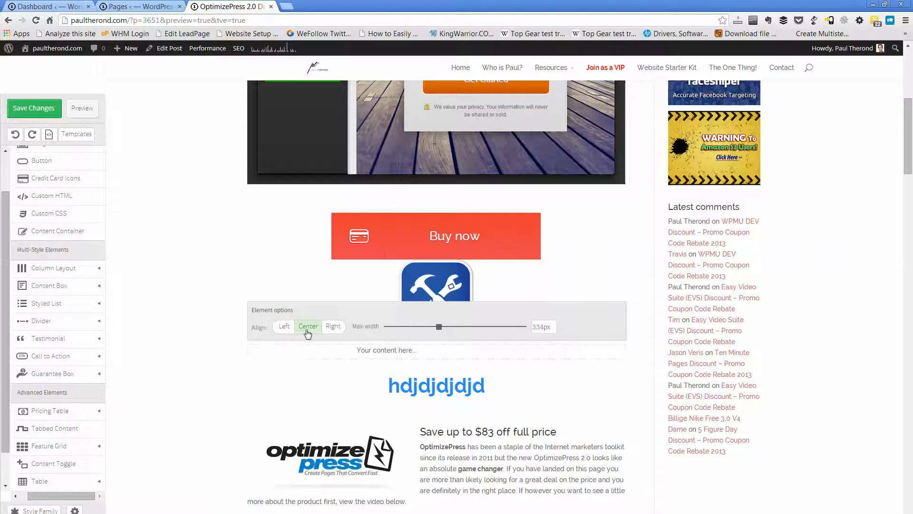
Step: Replace the content container's placeholder text with "hdhdhdhdh" and leave its text options
{"action": "left_click", "coordinate": [394, 353]}
{"action": "triple_click", "coordinate": [392, 351]}
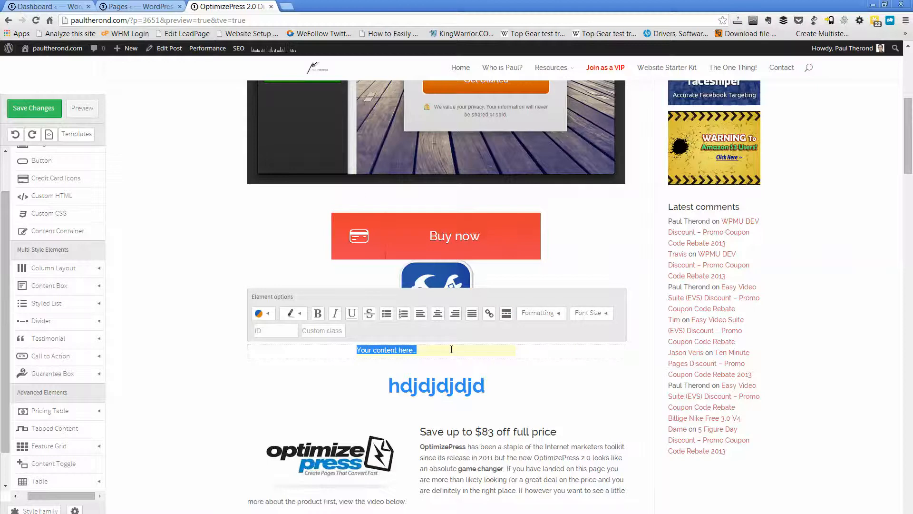
{"action": "type", "text": "hdhdhdhdh"}
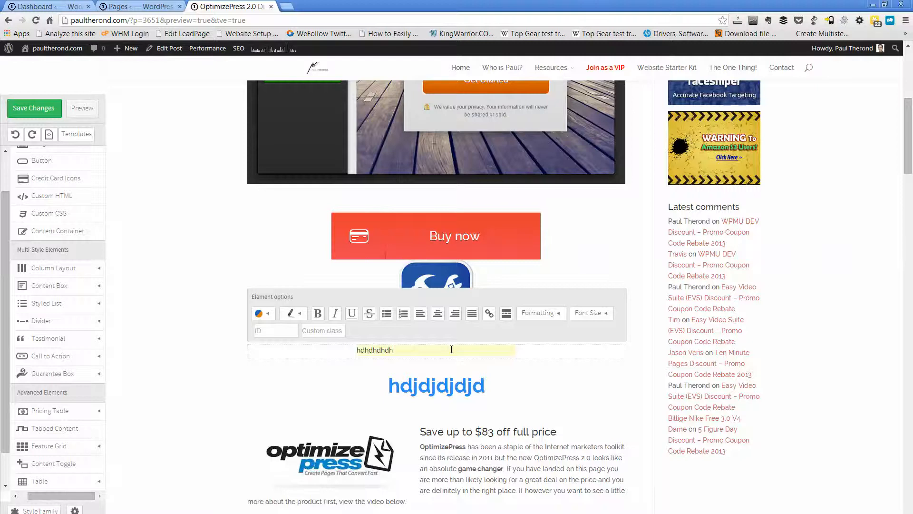
{"action": "key", "text": "Return"}
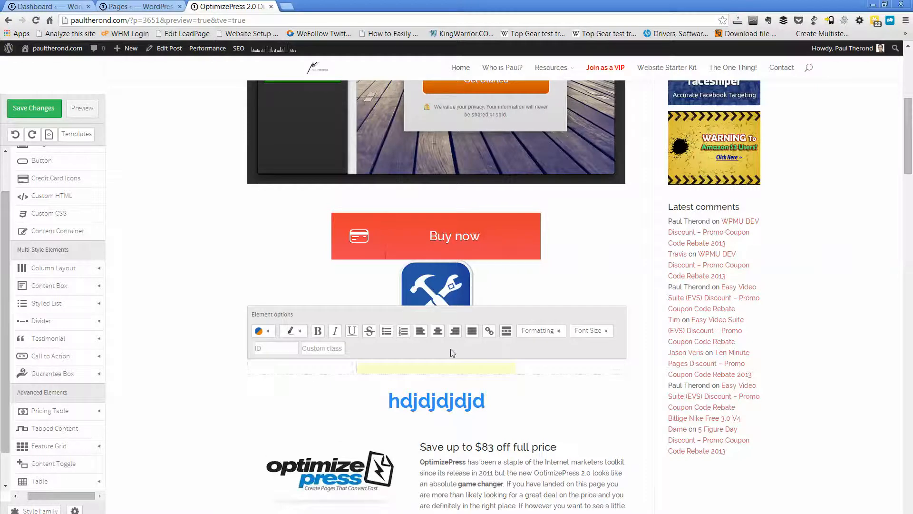
{"action": "left_click", "coordinate": [500, 289]}
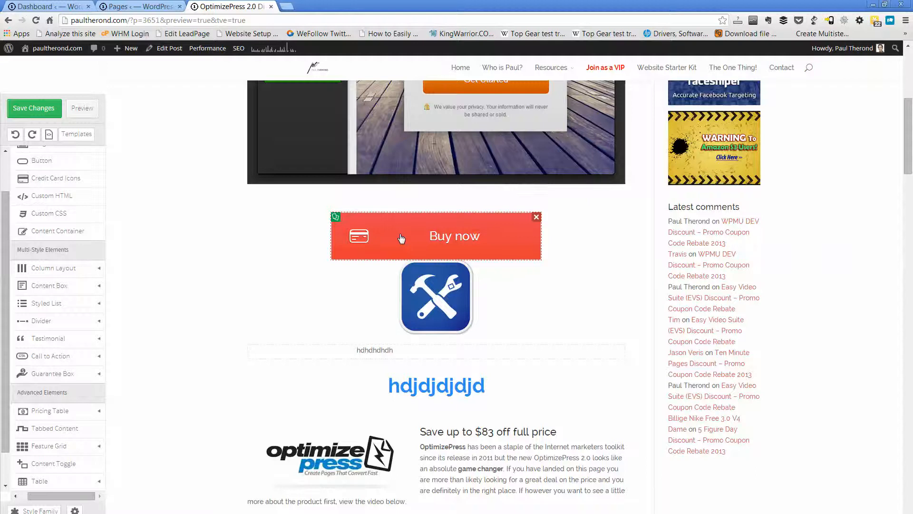
Step: Insert a column layout with two equal halves directly below the blue "hdjdjdjdjd" heading
{"action": "scroll", "coordinate": [402, 238], "scroll_direction": "down", "scroll_amount": 1}
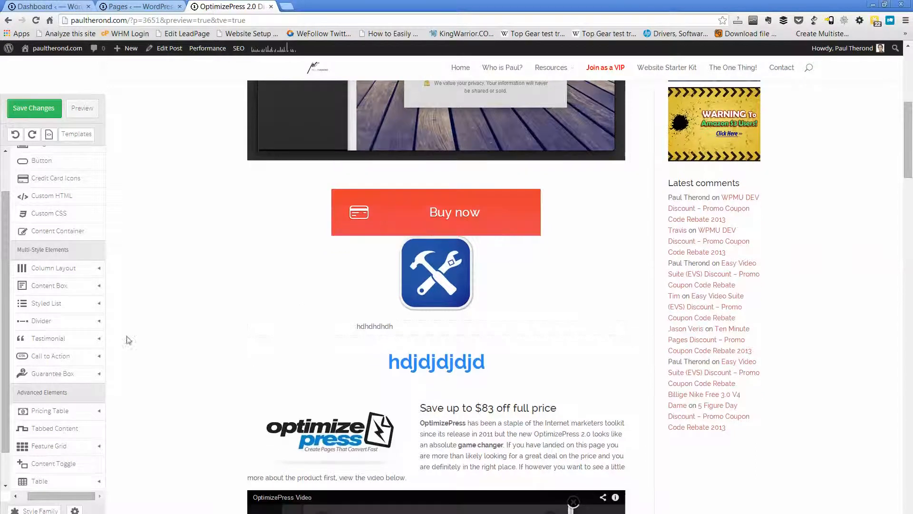
{"action": "scroll", "coordinate": [75, 273], "scroll_direction": "down", "scroll_amount": 1}
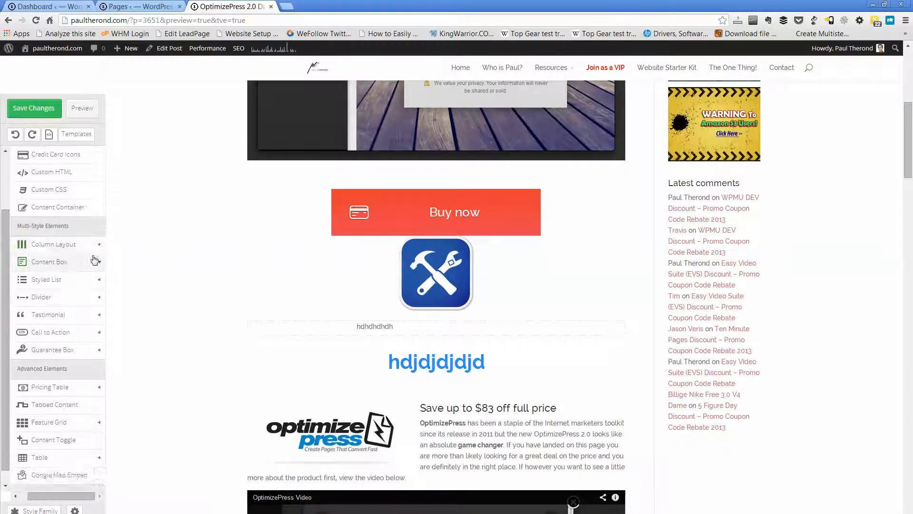
{"action": "left_click", "coordinate": [96, 250]}
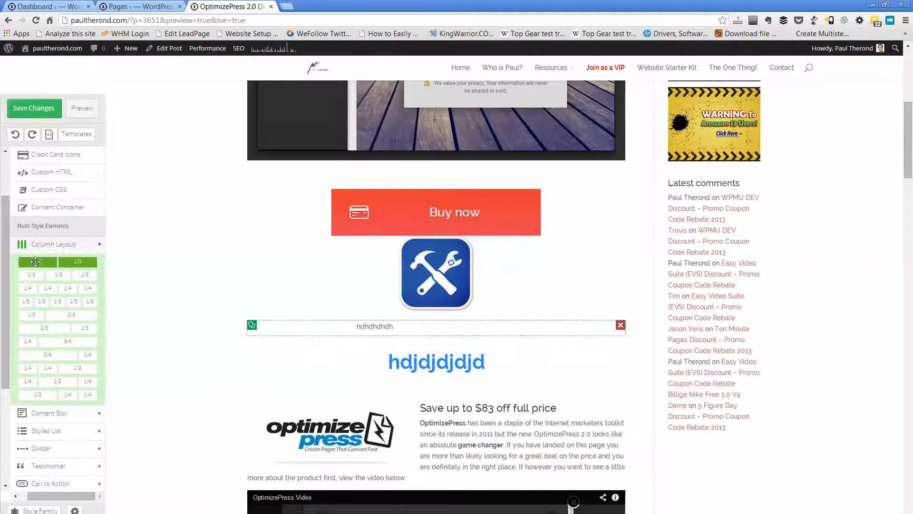
{"action": "left_click_drag", "start_coordinate": [39, 262], "coordinate": [136, 278]}
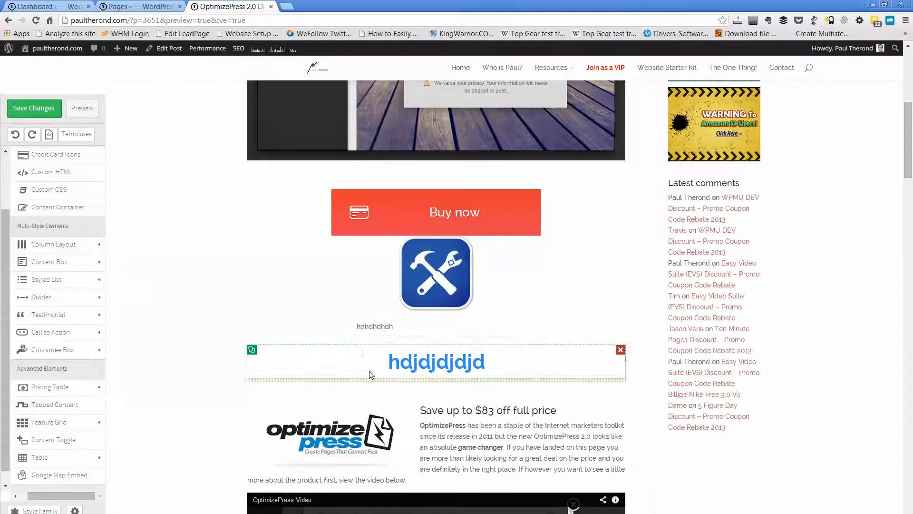
{"action": "left_click_drag", "start_coordinate": [370, 389], "coordinate": [469, 378]}
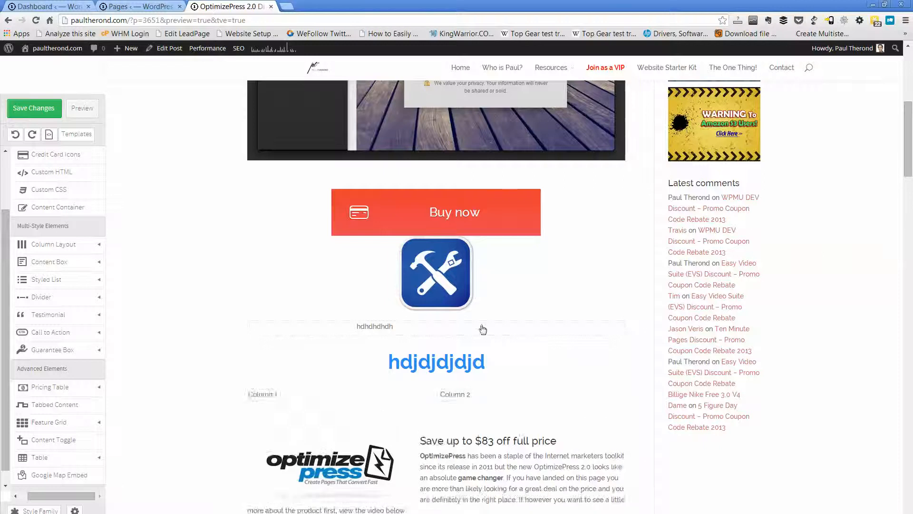
Step: Add an image element to Column 1 and a button element to Column 2 of the new layout
{"action": "scroll", "coordinate": [362, 327], "scroll_direction": "down", "scroll_amount": 2}
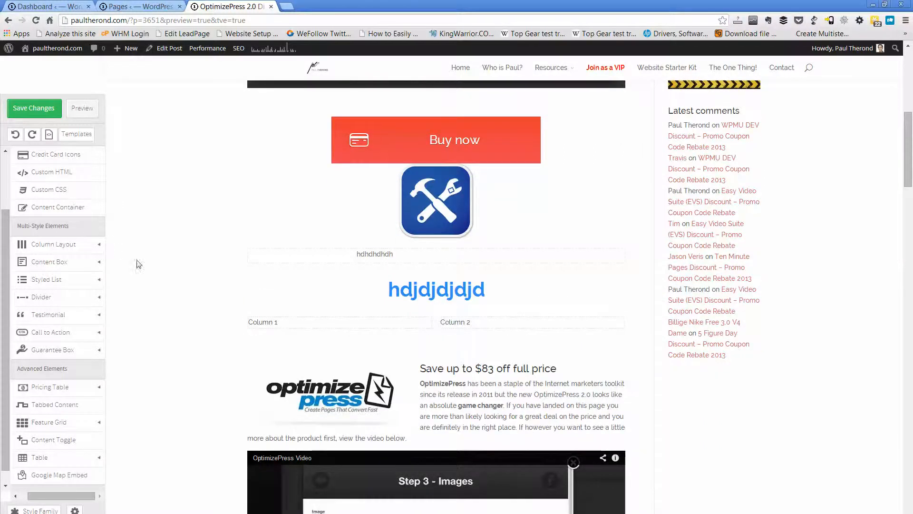
{"action": "scroll", "coordinate": [57, 183], "scroll_direction": "up", "scroll_amount": 1}
{"action": "left_click_drag", "start_coordinate": [53, 185], "coordinate": [285, 333]}
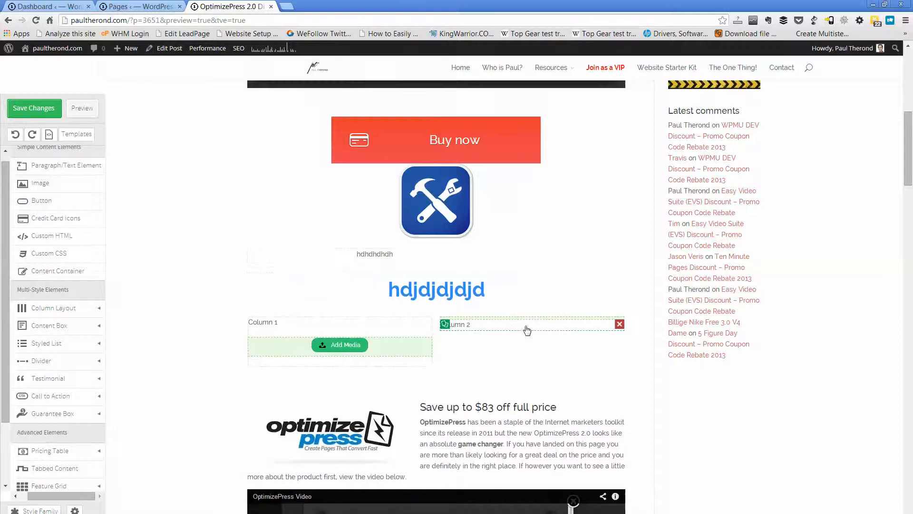
{"action": "left_click_drag", "start_coordinate": [525, 332], "coordinate": [526, 331]}
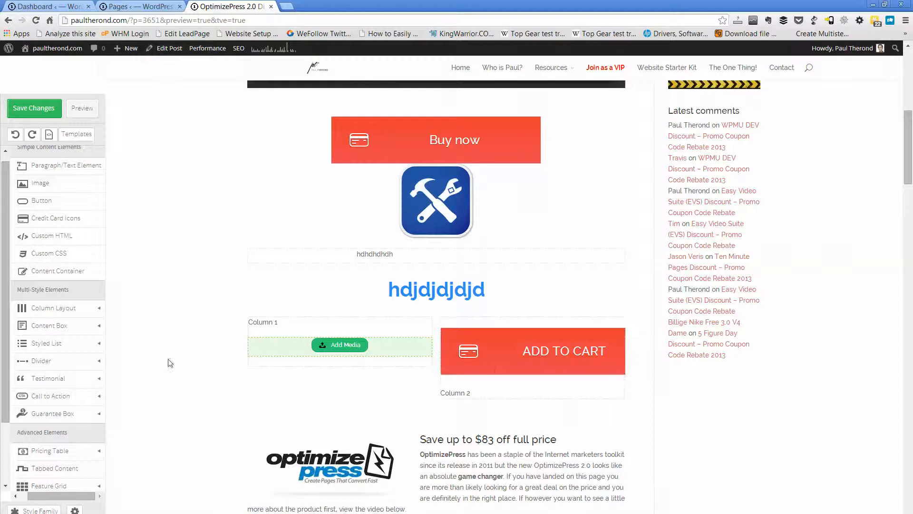
Step: Add a Style 2 content box with headline below the two-column layout
{"action": "scroll", "coordinate": [79, 302], "scroll_direction": "down", "scroll_amount": 1}
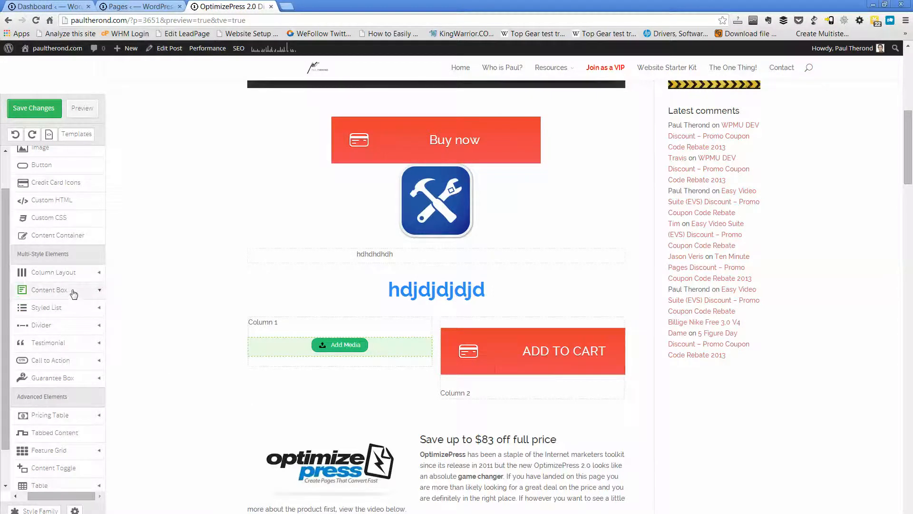
{"action": "left_click", "coordinate": [74, 290]}
{"action": "scroll", "coordinate": [365, 314], "scroll_direction": "down", "scroll_amount": 1}
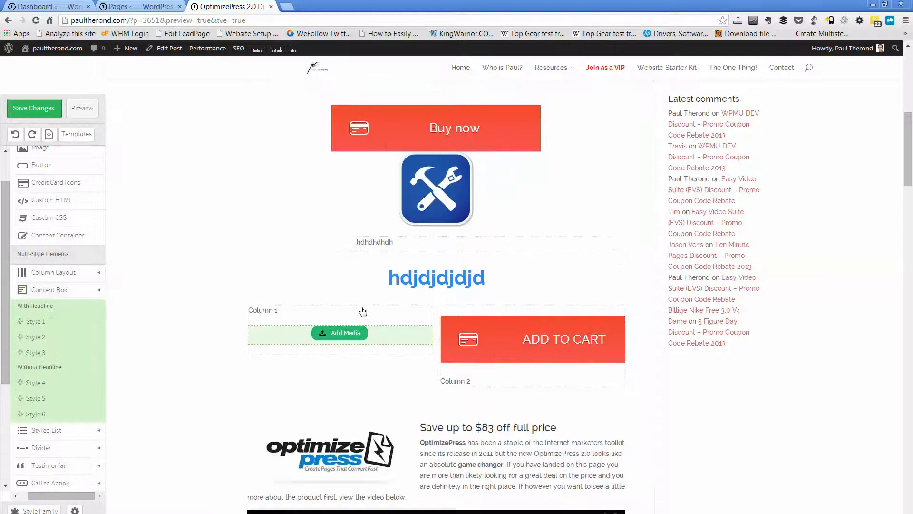
{"action": "scroll", "coordinate": [258, 317], "scroll_direction": "down", "scroll_amount": 2}
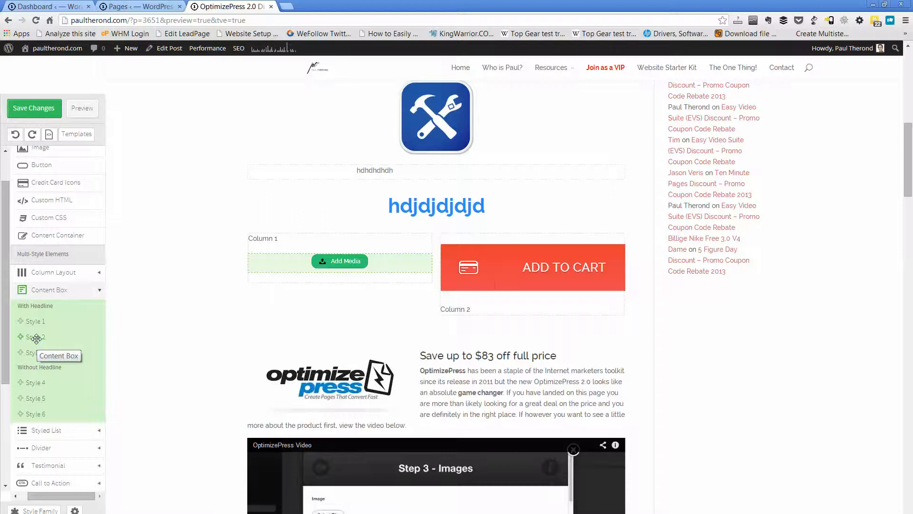
{"action": "left_click_drag", "start_coordinate": [35, 337], "coordinate": [445, 332]}
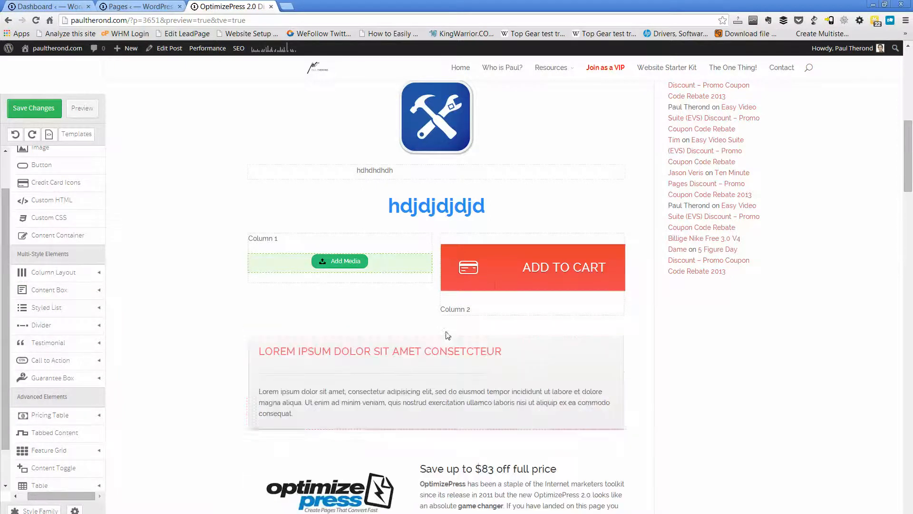
Step: Examine the editing options of the content box and of its body paragraph
{"action": "left_click", "coordinate": [521, 392]}
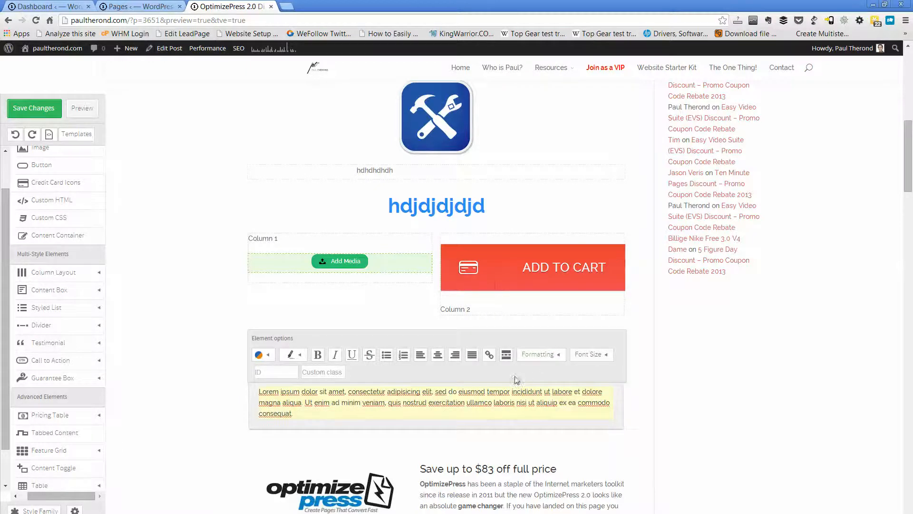
{"action": "left_click", "coordinate": [547, 327]}
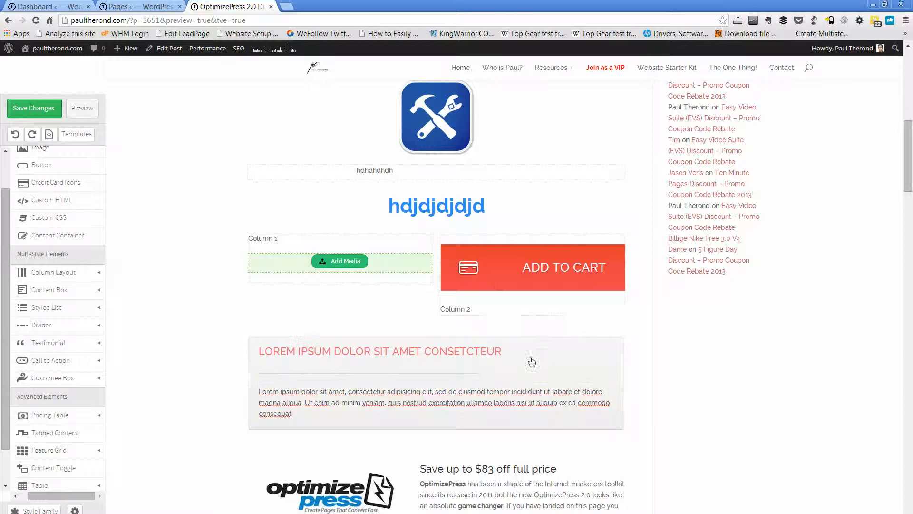
{"action": "left_click", "coordinate": [515, 377]}
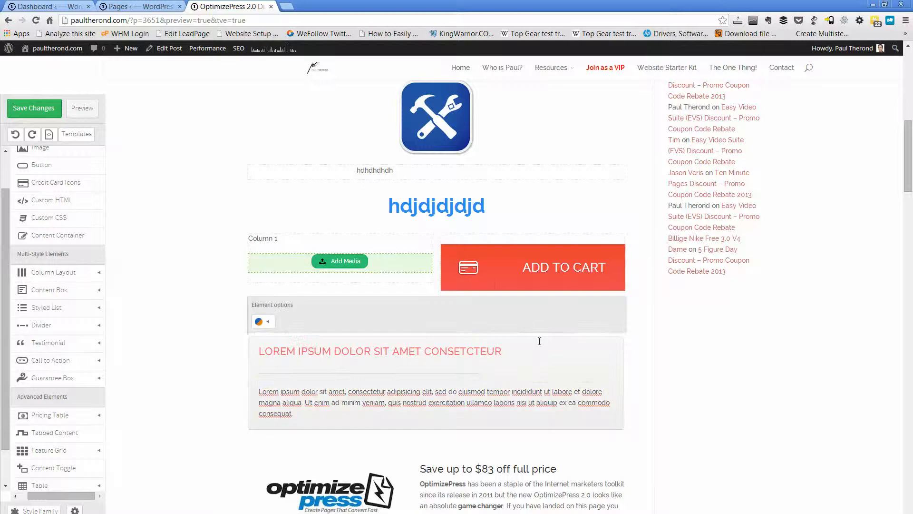
{"action": "left_click", "coordinate": [337, 417]}
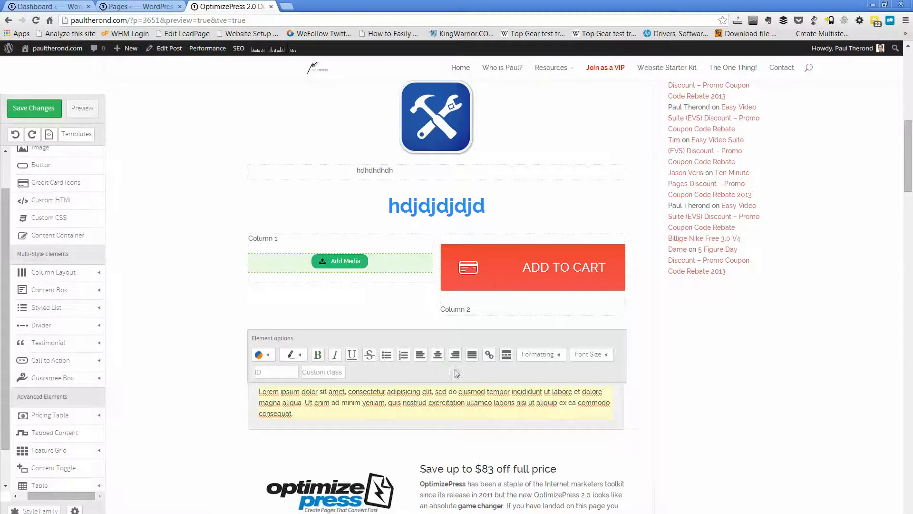
Step: Examine the Add to Cart button's style choices and the editing options of the content box and its headline
{"action": "left_click", "coordinate": [508, 275]}
{"action": "left_click", "coordinate": [304, 190]}
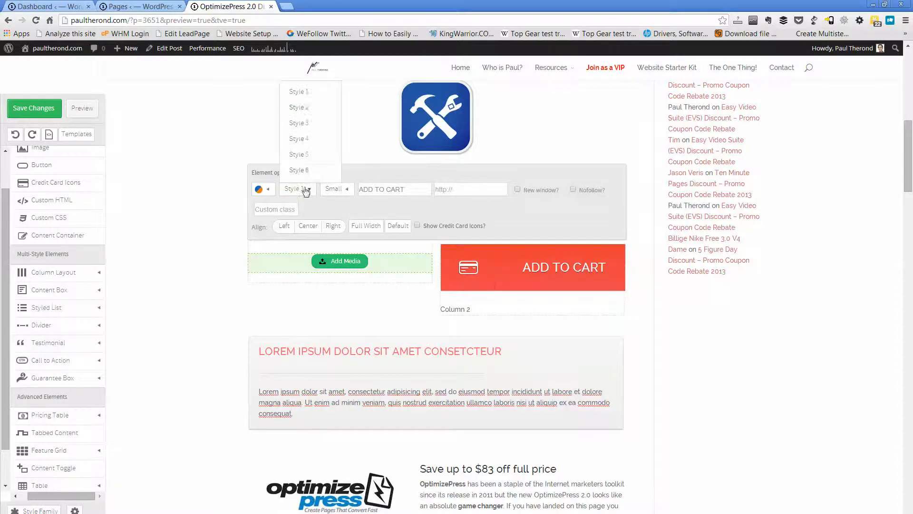
{"action": "left_click", "coordinate": [182, 278]}
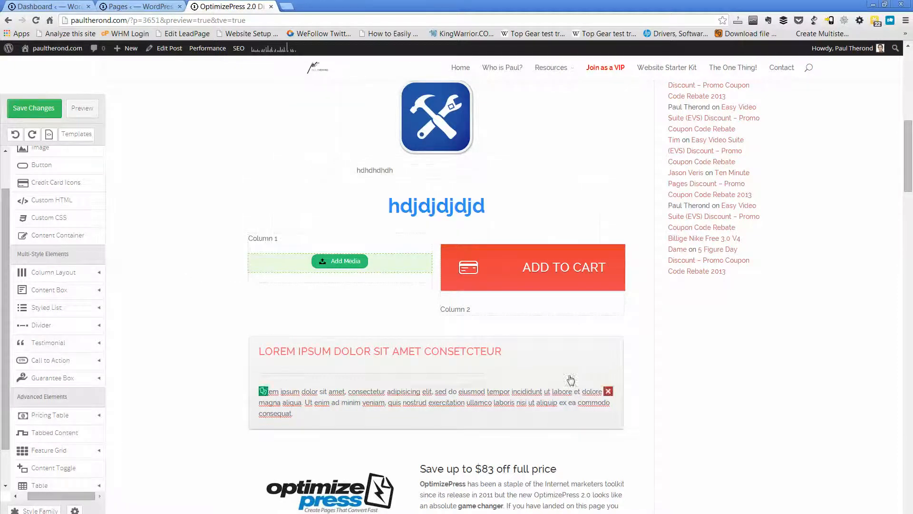
{"action": "left_click", "coordinate": [566, 362]}
{"action": "left_click", "coordinate": [535, 376]}
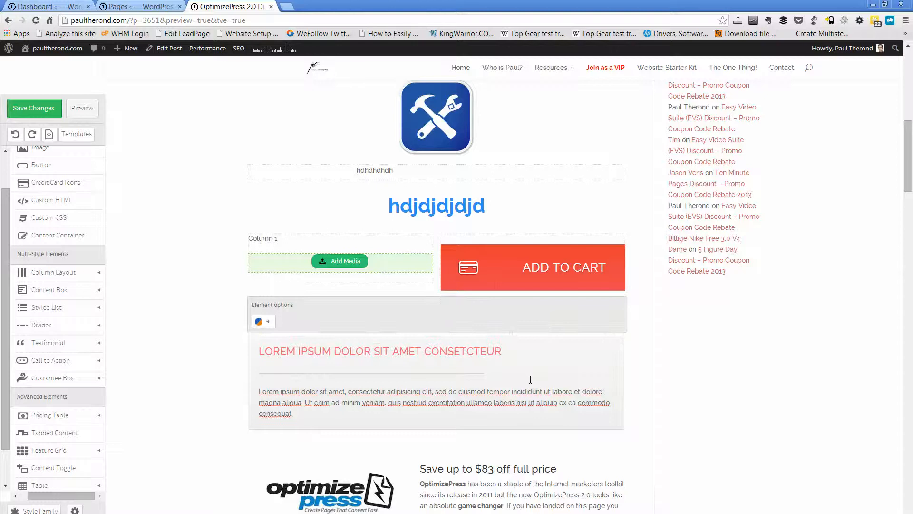
{"action": "left_click", "coordinate": [535, 348]}
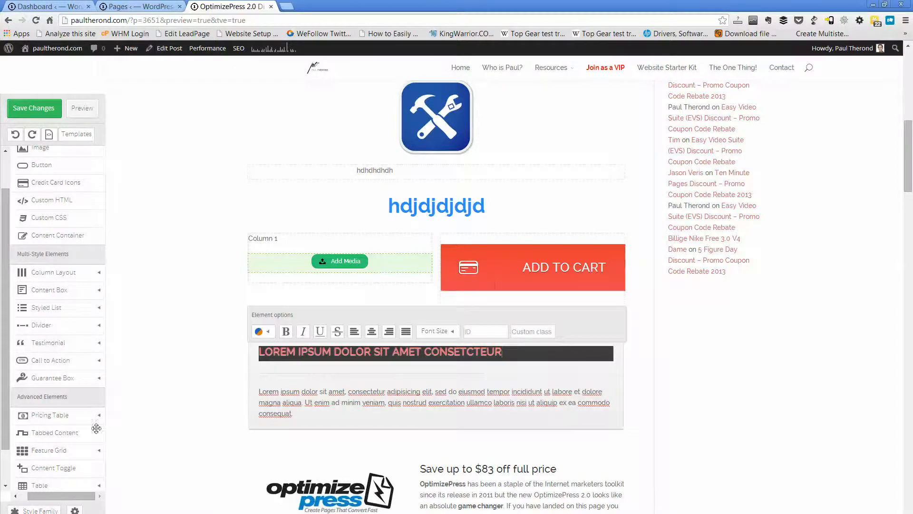
Step: Add a Style 1 check-mark styled list directly below the content box
{"action": "scroll", "coordinate": [70, 379], "scroll_direction": "down", "scroll_amount": 1}
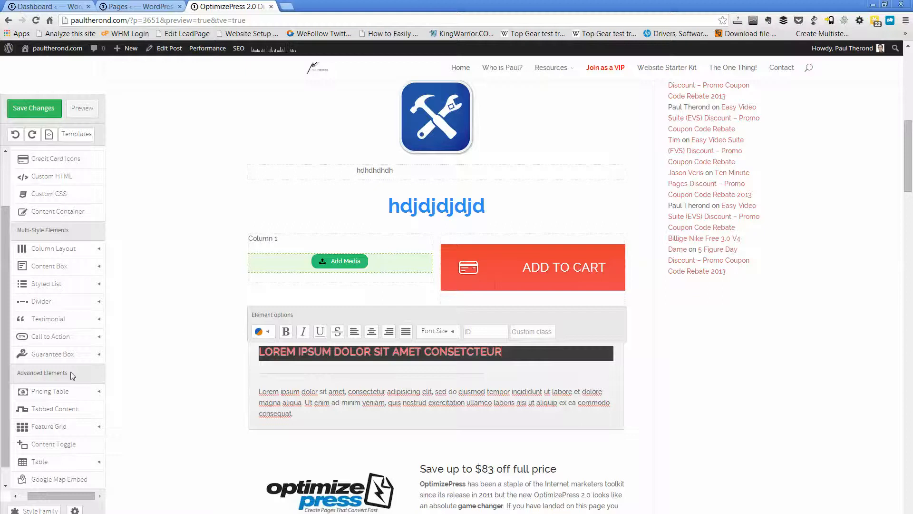
{"action": "left_click", "coordinate": [73, 255]}
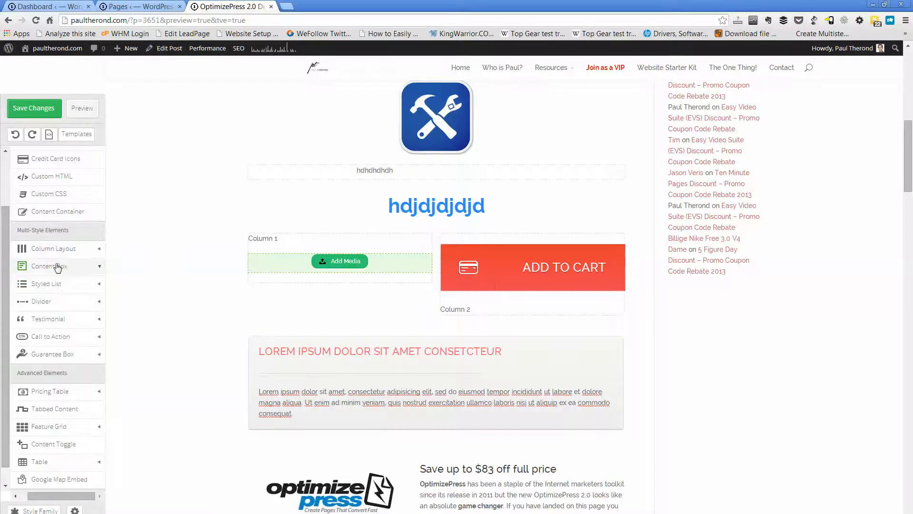
{"action": "left_click", "coordinate": [56, 265]}
{"action": "mouse_move", "coordinate": [619, 344]}
{"action": "mouse_move", "coordinate": [78, 285]}
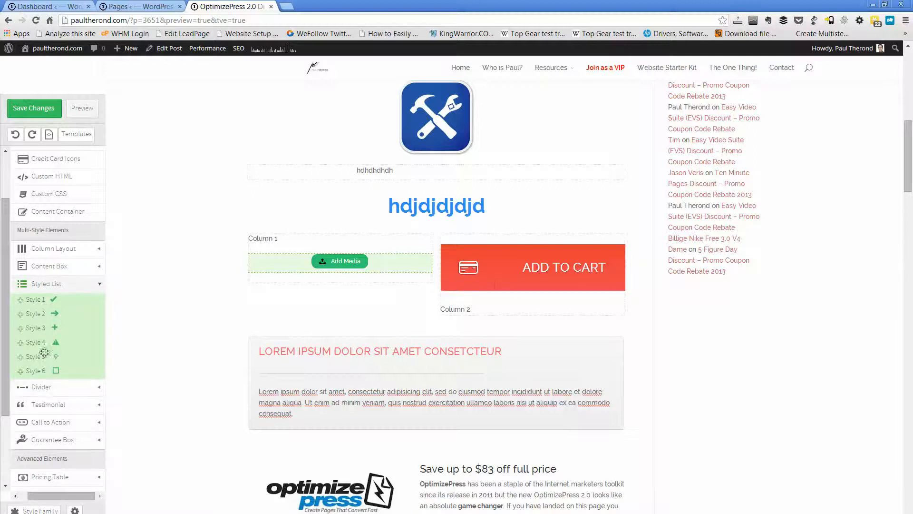
{"action": "left_click_drag", "start_coordinate": [45, 301], "coordinate": [339, 452]}
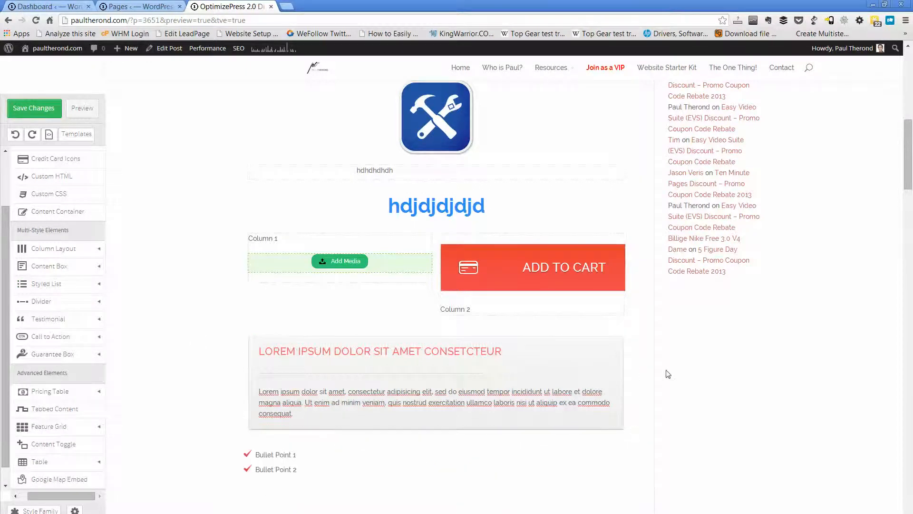
Step: Change the check-mark colour of the styled list to green
{"action": "scroll", "coordinate": [273, 381], "scroll_direction": "down", "scroll_amount": 3}
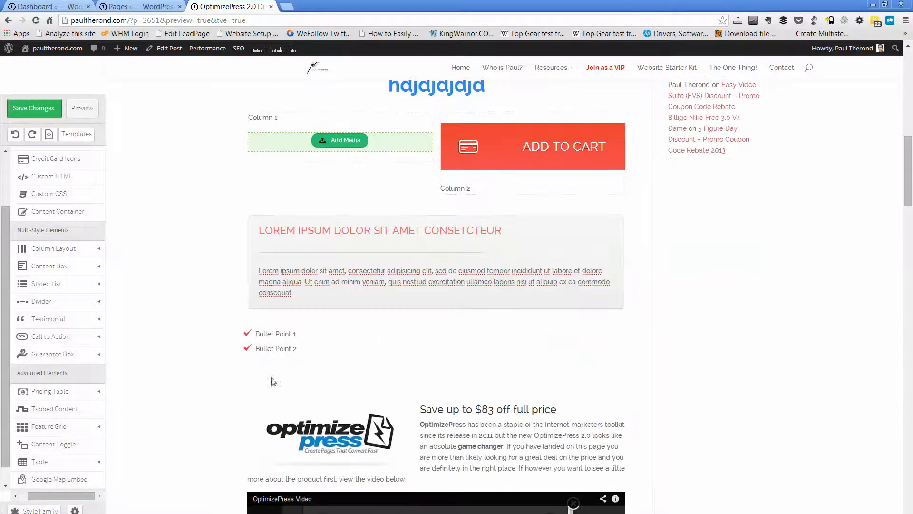
{"action": "left_click", "coordinate": [249, 335]}
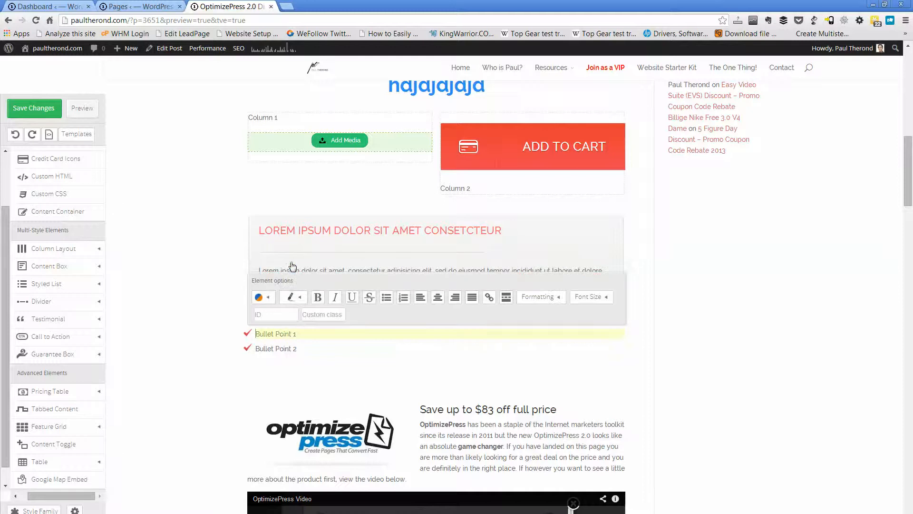
{"action": "left_click", "coordinate": [260, 349]}
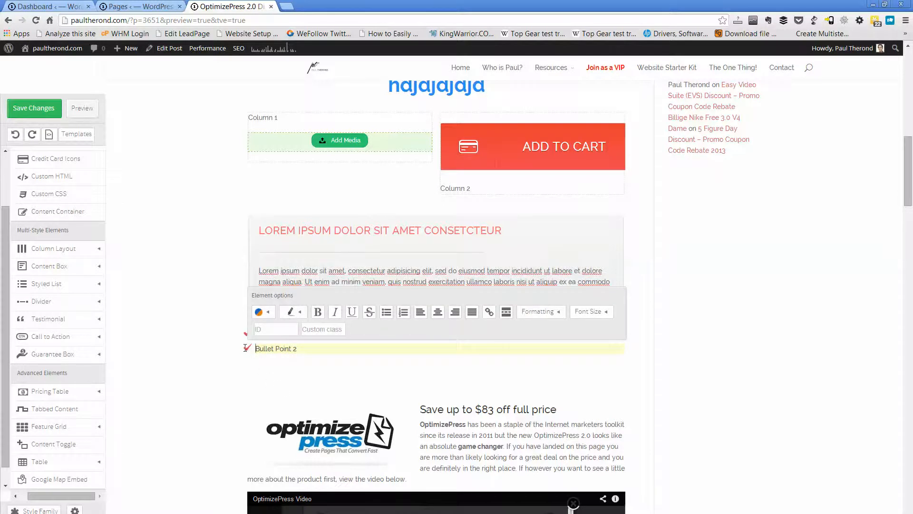
{"action": "left_click", "coordinate": [310, 379]}
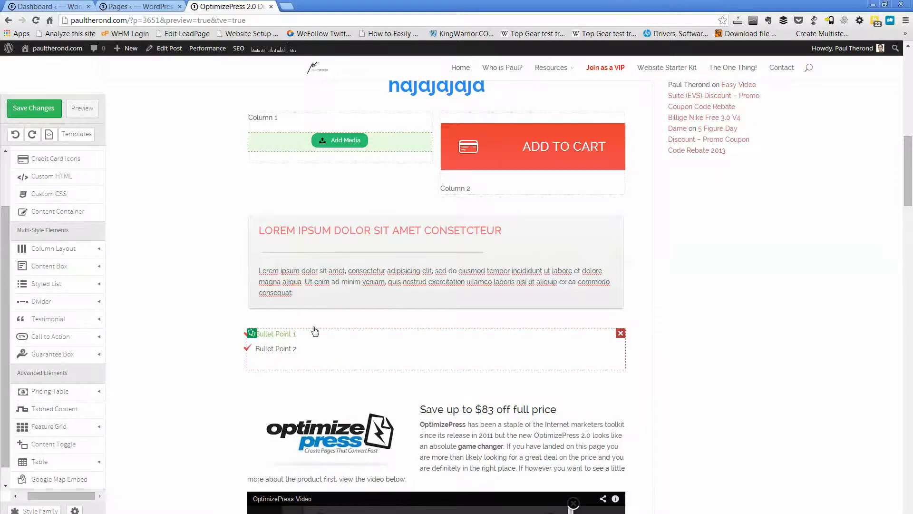
{"action": "left_click", "coordinate": [251, 343]}
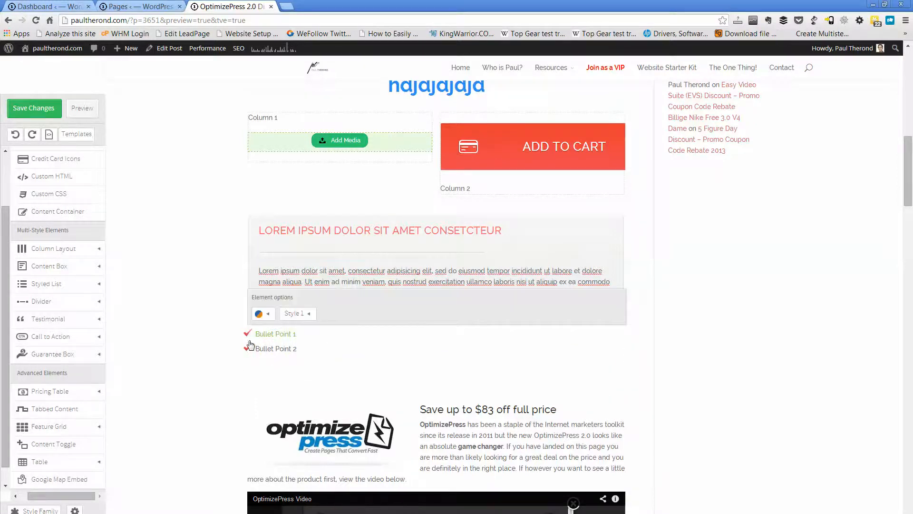
{"action": "left_click", "coordinate": [259, 313]}
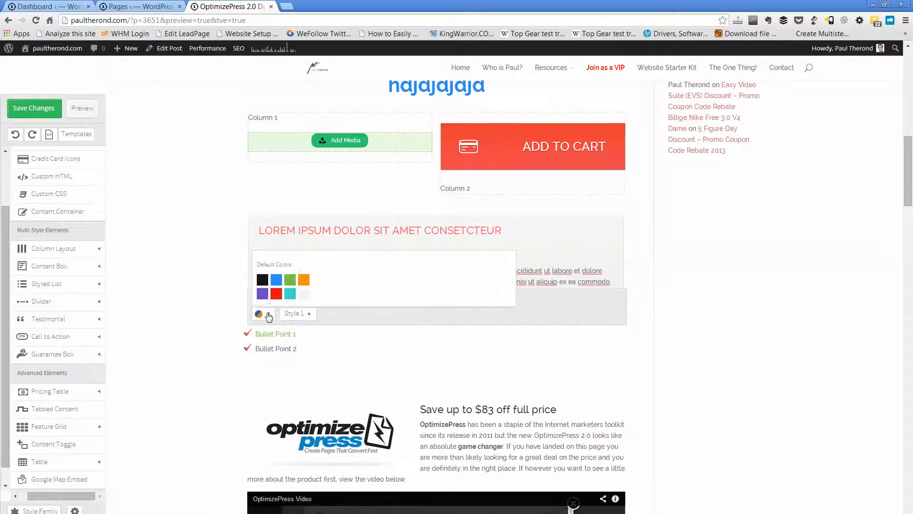
{"action": "left_click", "coordinate": [288, 282]}
{"action": "left_click", "coordinate": [283, 375]}
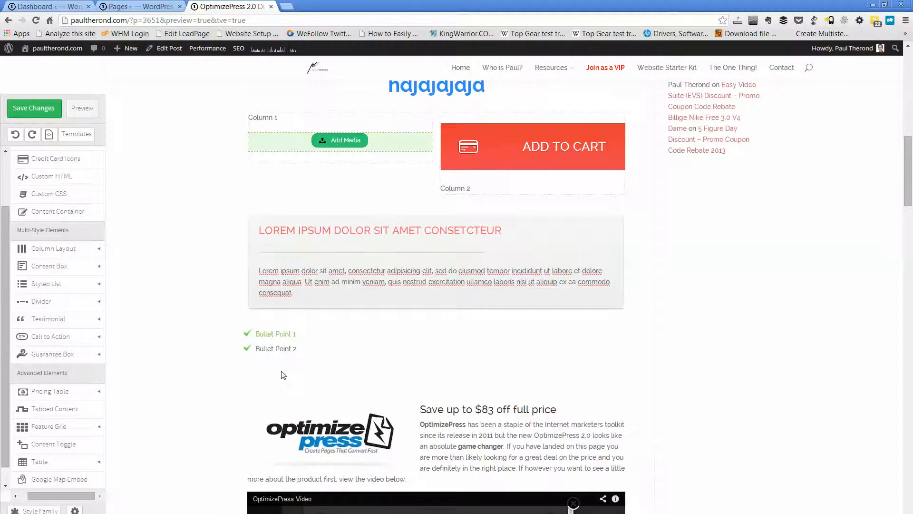
Step: Add a Style 2 divider directly below the styled list
{"action": "scroll", "coordinate": [332, 376], "scroll_direction": "down", "scroll_amount": 1}
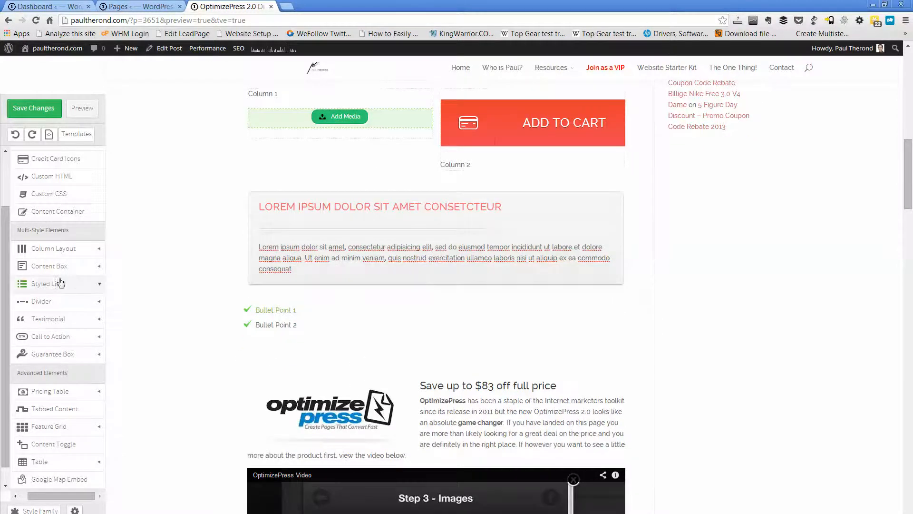
{"action": "left_click", "coordinate": [57, 302]}
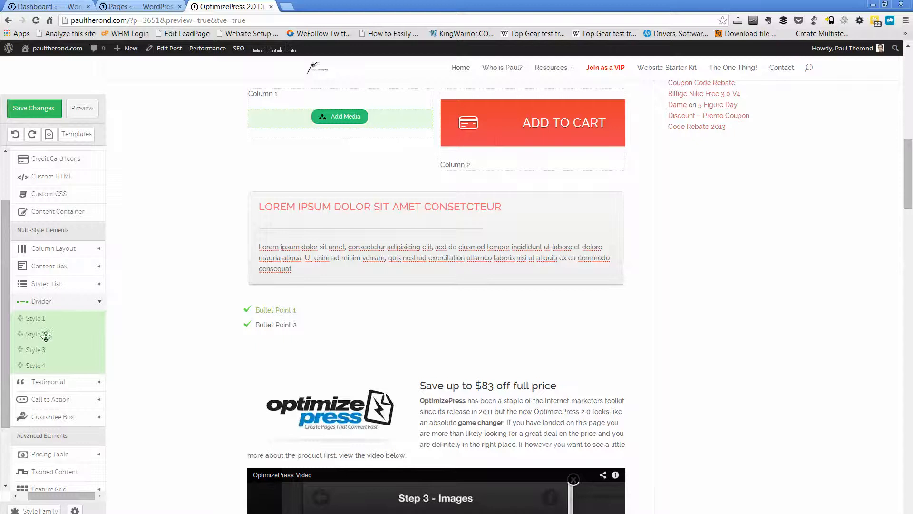
{"action": "left_click_drag", "start_coordinate": [51, 334], "coordinate": [466, 387]}
{"action": "scroll", "coordinate": [326, 332], "scroll_direction": "down", "scroll_amount": 1}
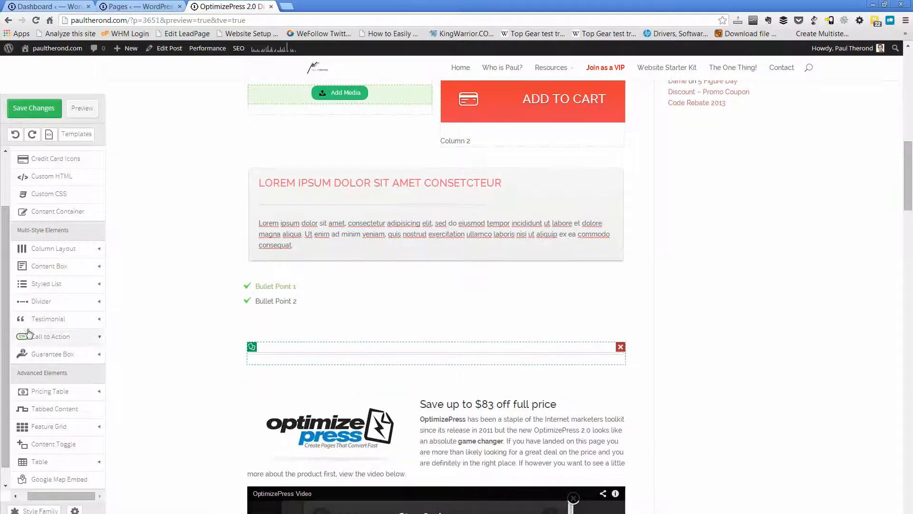
Step: Add a Style 3 testimonial with picture directly below the divider
{"action": "scroll", "coordinate": [27, 332], "scroll_direction": "down", "scroll_amount": 1}
{"action": "left_click", "coordinate": [63, 305]}
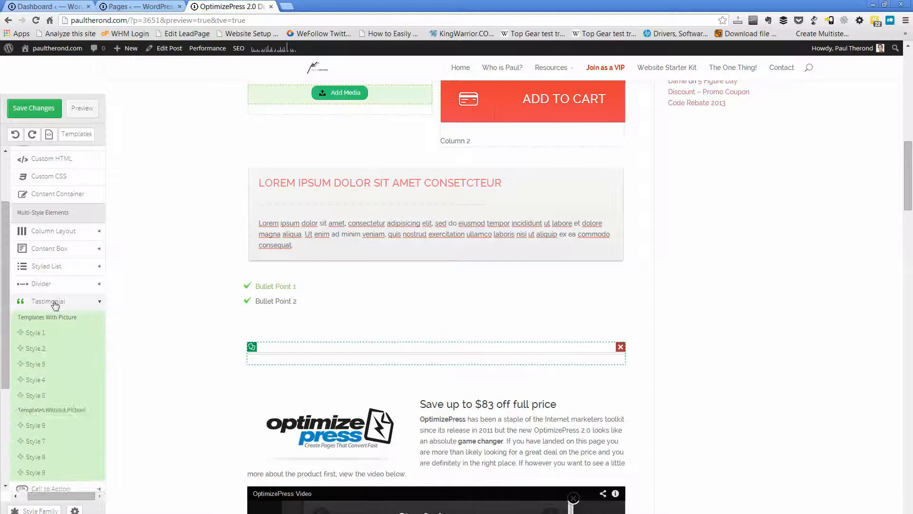
{"action": "scroll", "coordinate": [71, 346], "scroll_direction": "down", "scroll_amount": 3}
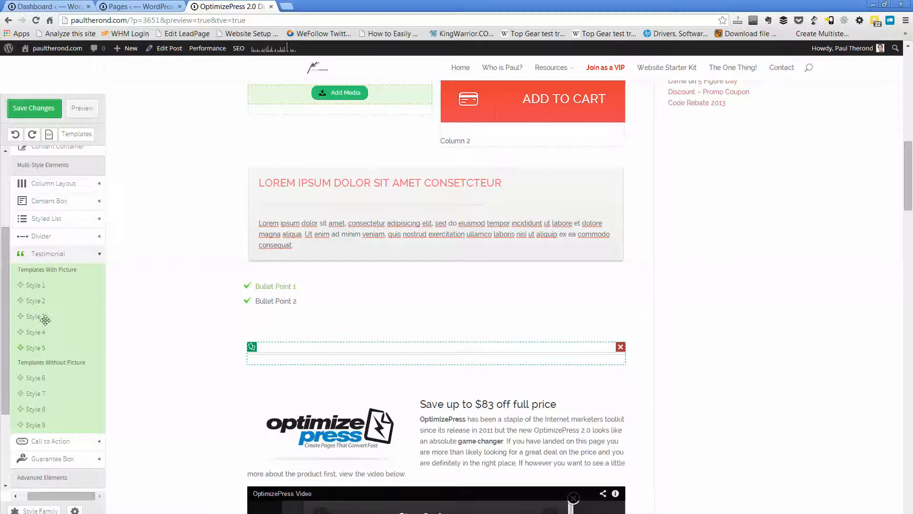
{"action": "left_click_drag", "start_coordinate": [34, 316], "coordinate": [383, 391]}
Step: Examine the editing options of the testimonial and of its quote text
{"action": "left_click", "coordinate": [451, 375]}
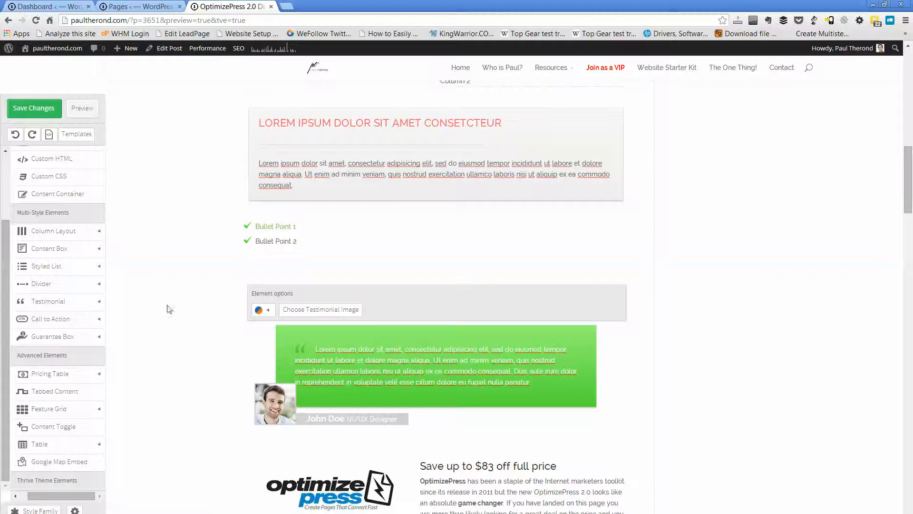
{"action": "left_click", "coordinate": [586, 390]}
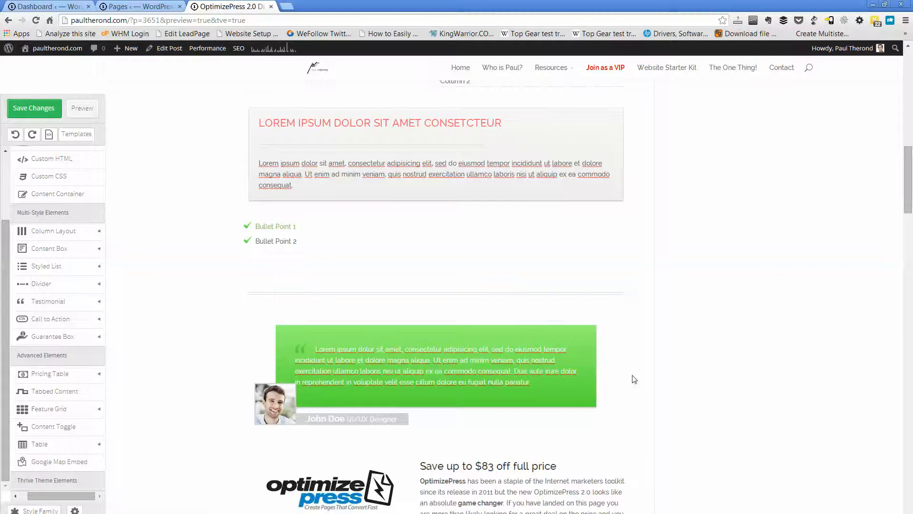
{"action": "left_click", "coordinate": [602, 374]}
{"action": "scroll", "coordinate": [603, 375], "scroll_direction": "down", "scroll_amount": 4}
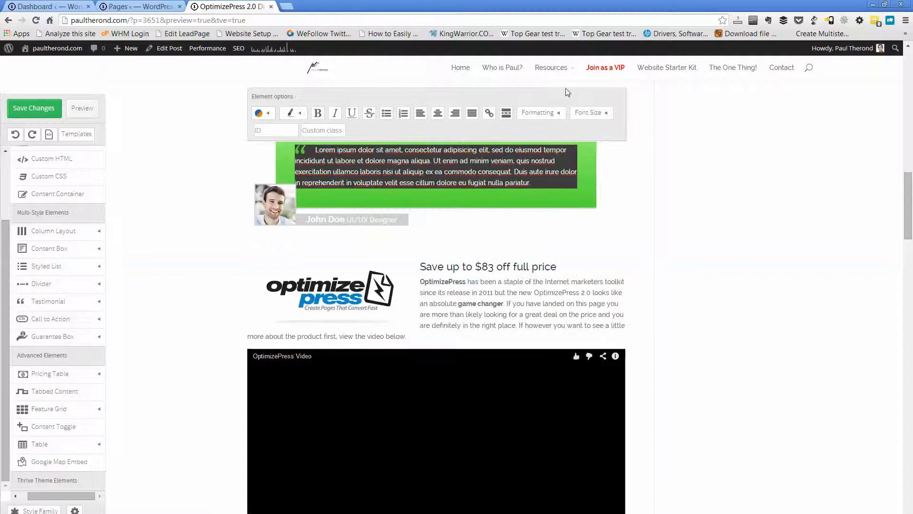
{"action": "left_click", "coordinate": [439, 446]}
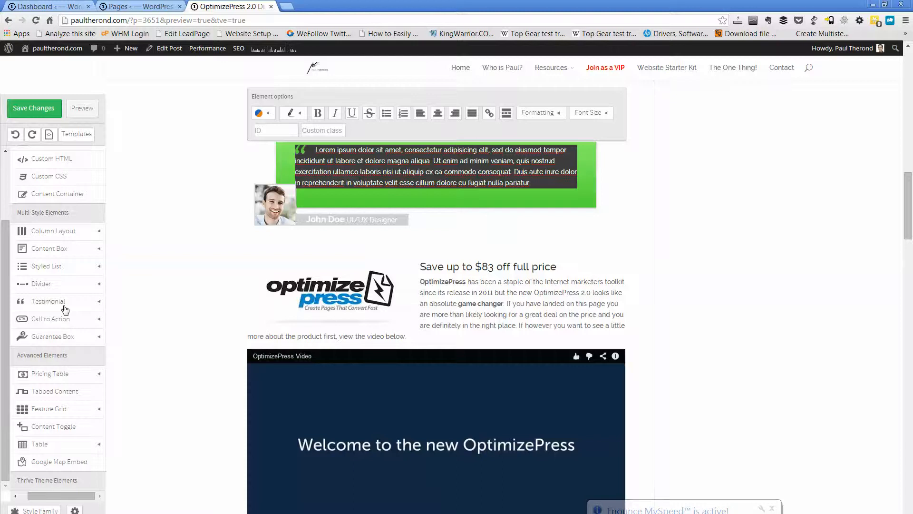
{"action": "left_click_drag", "start_coordinate": [65, 310], "coordinate": [46, 274]}
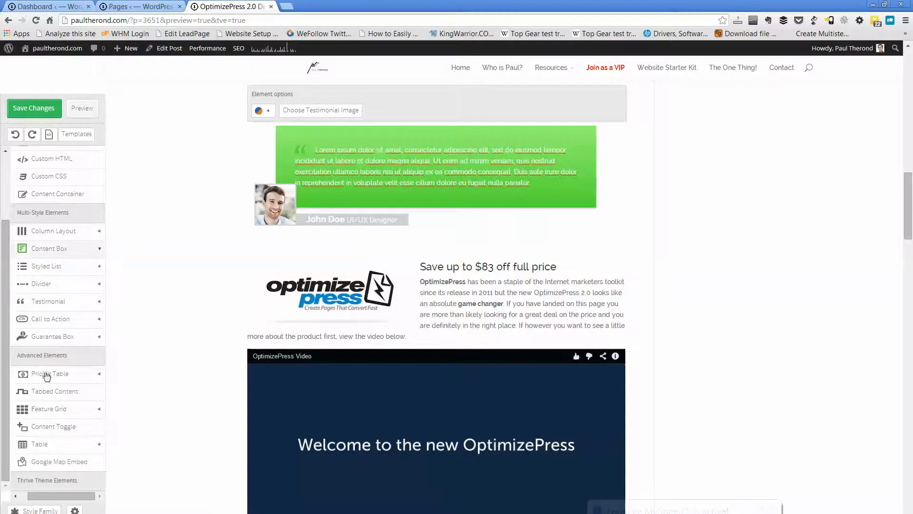
Step: Add a call-to-action element with a "Buy it Now!" button directly below the testimonial
{"action": "left_click", "coordinate": [56, 301]}
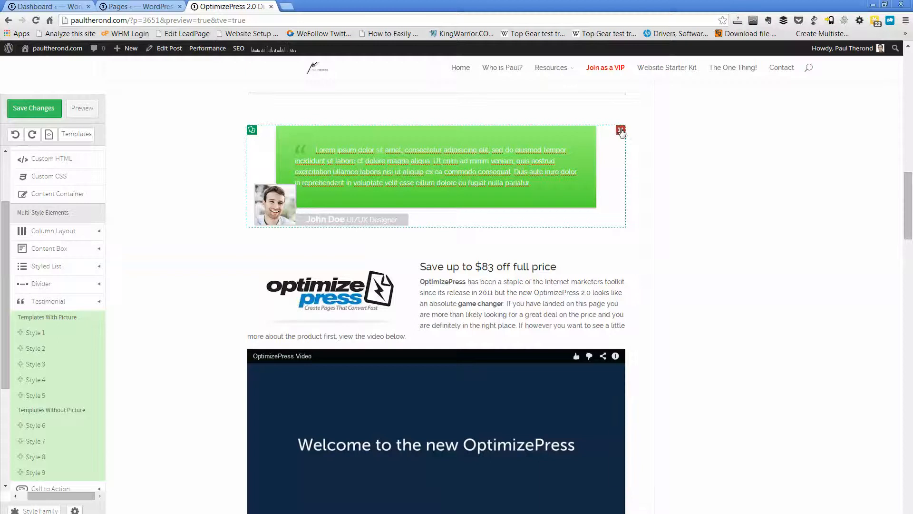
{"action": "left_click", "coordinate": [62, 302]}
{"action": "left_click", "coordinate": [58, 320]}
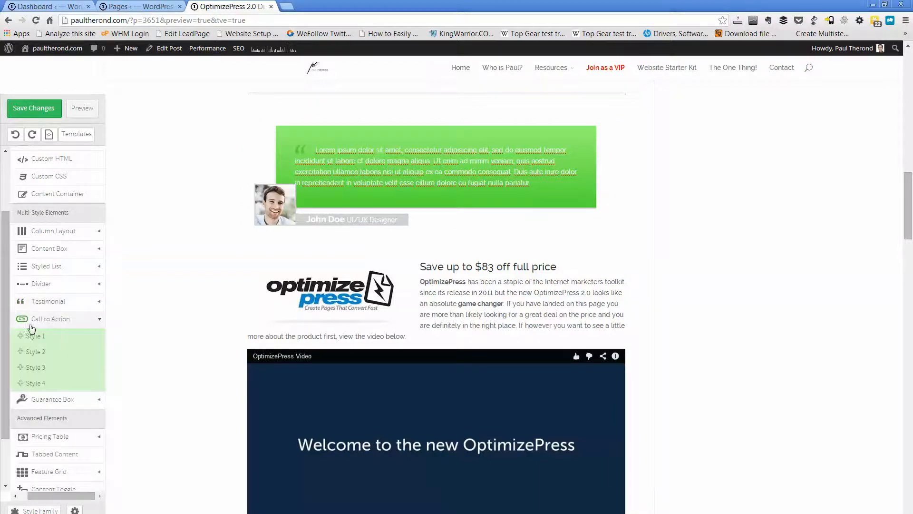
{"action": "left_click_drag", "start_coordinate": [41, 374], "coordinate": [378, 240]}
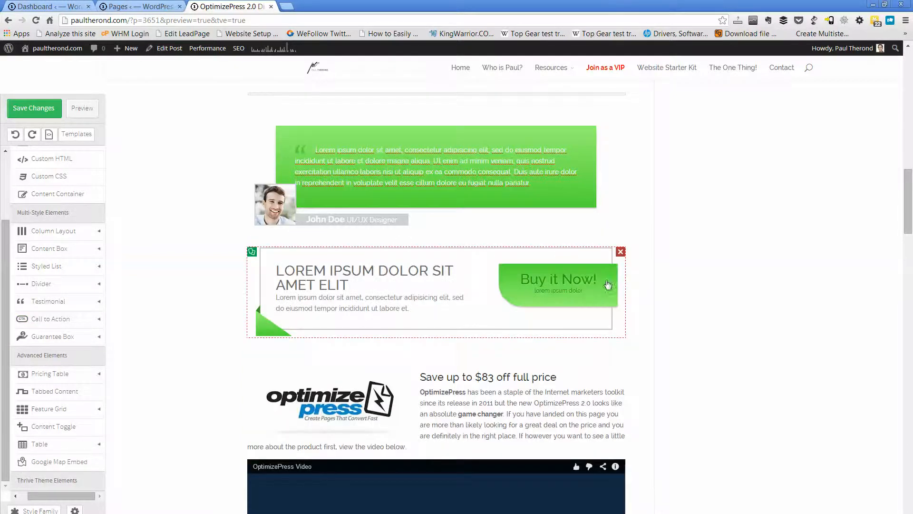
Step: Change the call-to-action element's colour to the default red
{"action": "left_click", "coordinate": [501, 297]}
{"action": "left_click", "coordinate": [262, 231]}
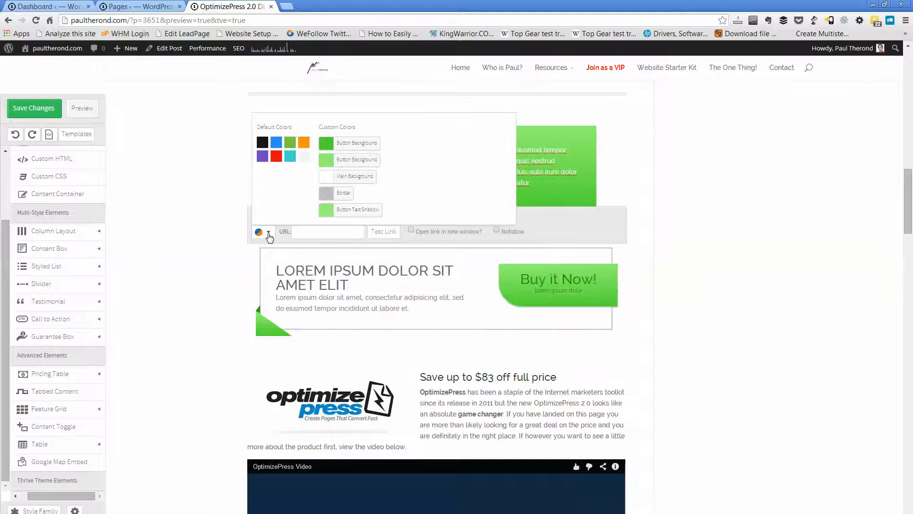
{"action": "left_click", "coordinate": [276, 157]}
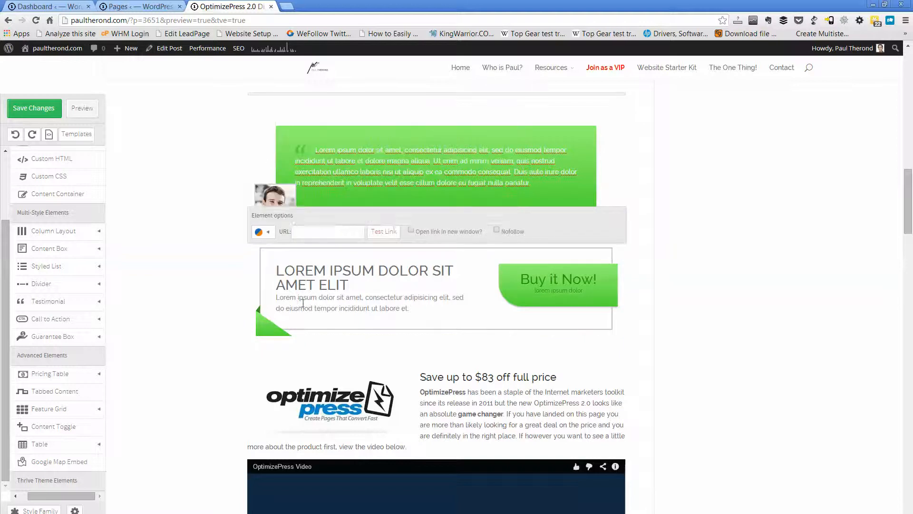
{"action": "left_click", "coordinate": [303, 304]}
{"action": "left_click", "coordinate": [287, 348]}
{"action": "left_click", "coordinate": [272, 261]}
{"action": "left_click", "coordinate": [261, 232]}
{"action": "left_click", "coordinate": [274, 163]}
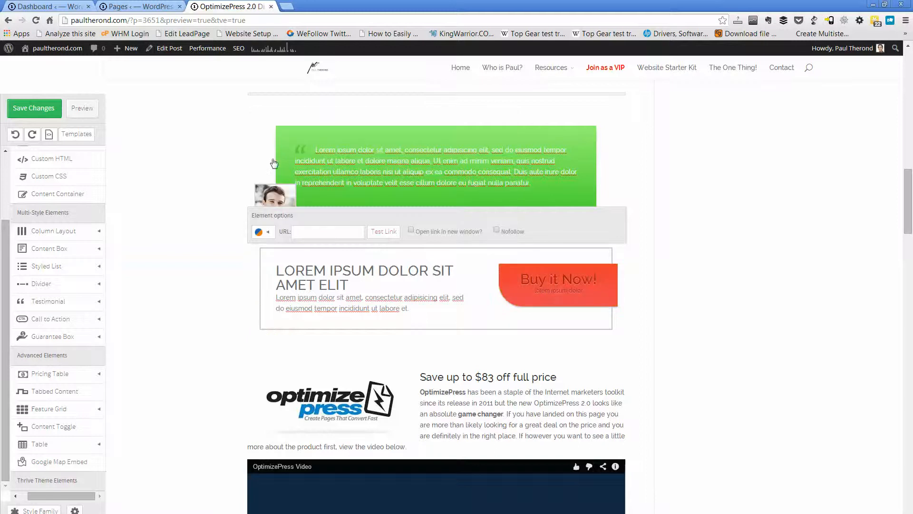
{"action": "left_click", "coordinate": [761, 347]}
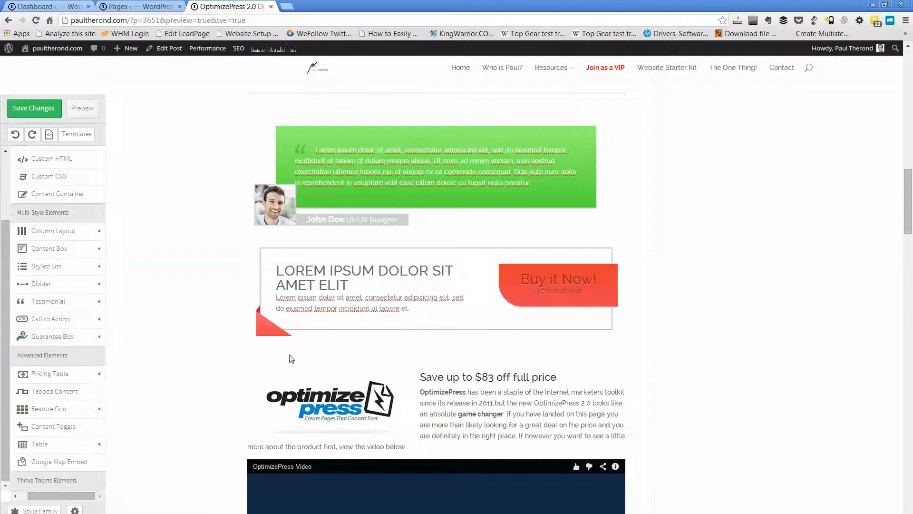
Step: Add a yellow "100% Money Back Guarantee" box with a seal below the call-to-action element
{"action": "left_click_drag", "start_coordinate": [399, 355], "coordinate": [397, 361]}
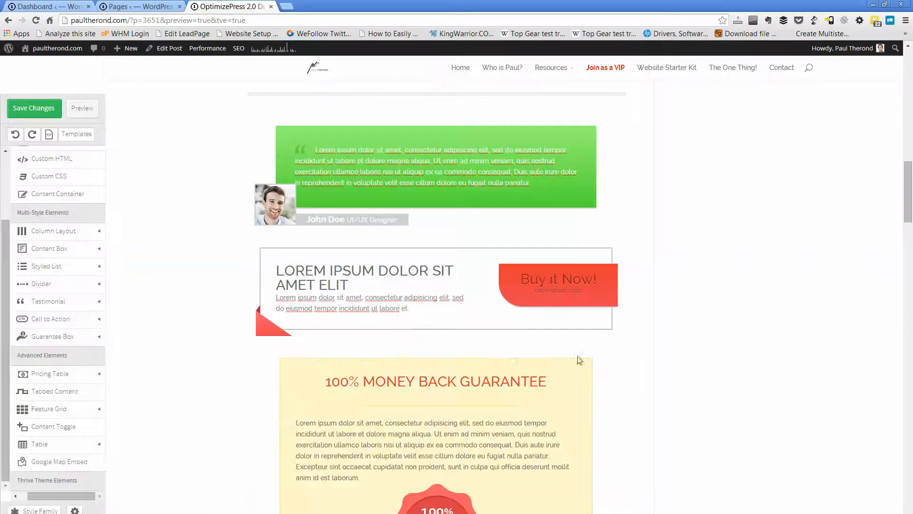
{"action": "scroll", "coordinate": [514, 363], "scroll_direction": "down", "scroll_amount": 2}
{"action": "scroll", "coordinate": [514, 363], "scroll_direction": "down", "scroll_amount": 1}
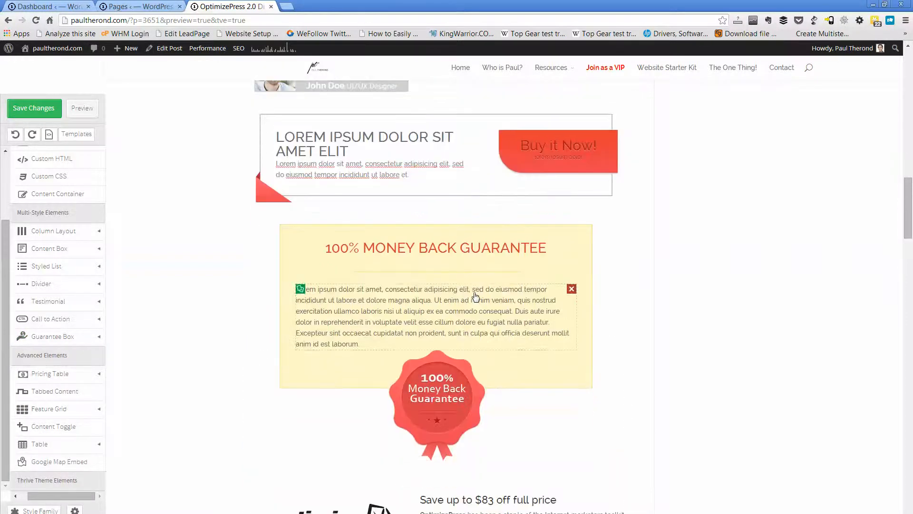
Step: Examine the text formatting options for the body paragraph of the money back guarantee box
{"action": "left_click", "coordinate": [471, 300]}
{"action": "left_click_drag", "start_coordinate": [374, 341], "coordinate": [305, 286]}
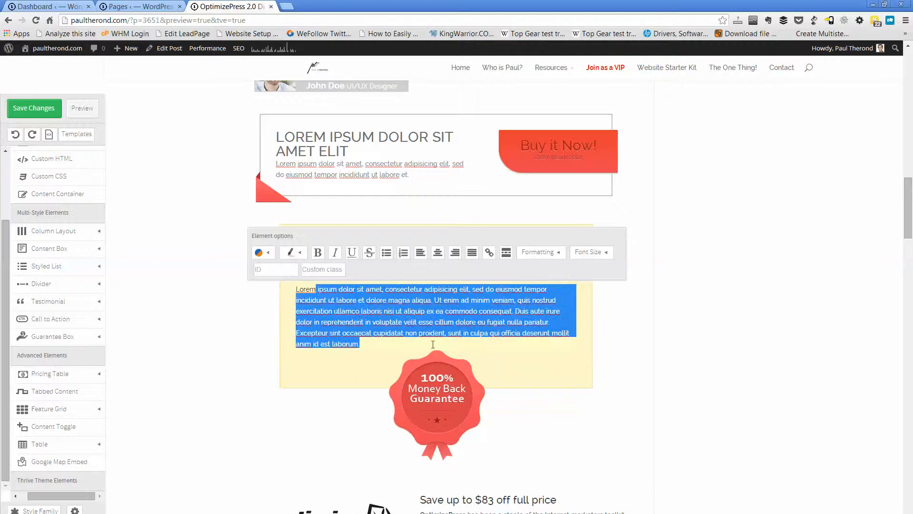
{"action": "left_click", "coordinate": [310, 423]}
{"action": "left_click", "coordinate": [743, 419]}
{"action": "scroll", "coordinate": [194, 379], "scroll_direction": "down", "scroll_amount": 3}
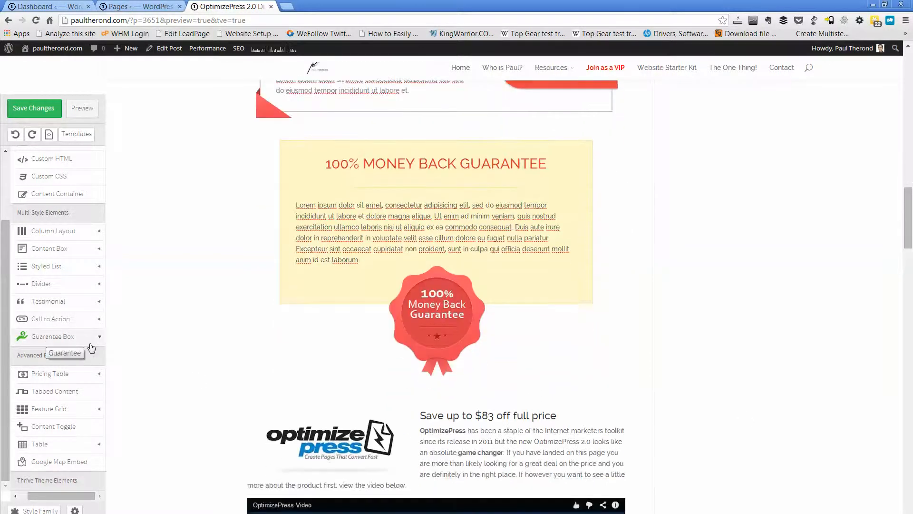
Step: Add a three-column pricing table directly below the guarantee box
{"action": "left_click", "coordinate": [73, 377]}
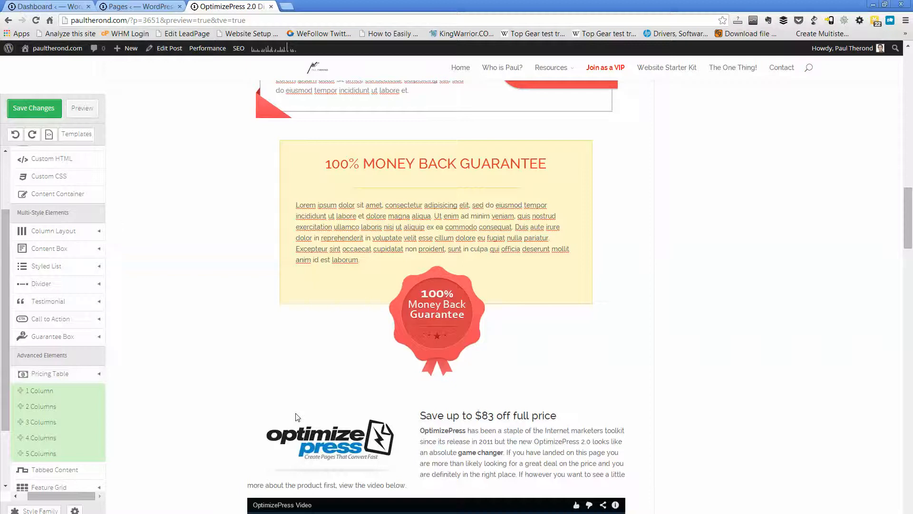
{"action": "left_click_drag", "start_coordinate": [39, 424], "coordinate": [452, 399]}
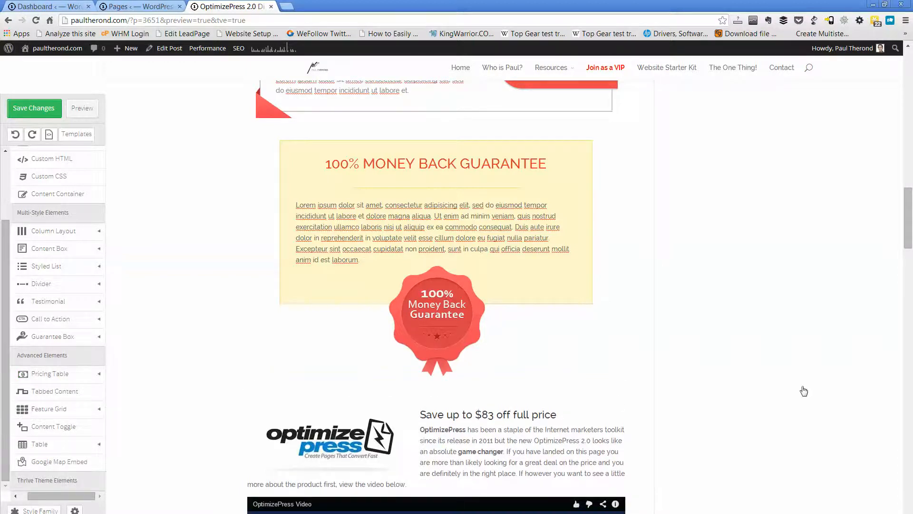
{"action": "scroll", "coordinate": [792, 373], "scroll_direction": "down", "scroll_amount": 4}
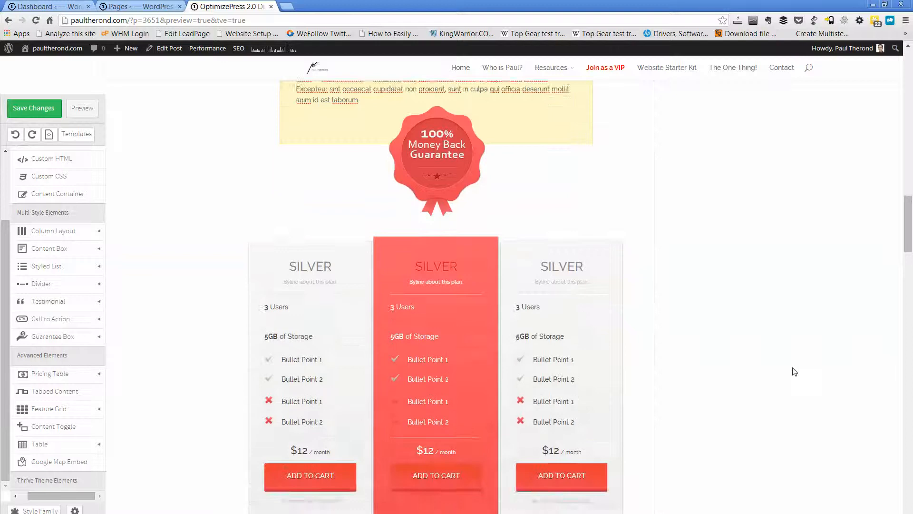
Step: Change the first "Bullet Point 1" text in the pricing table's middle column to the default purple
{"action": "left_click", "coordinate": [424, 322]}
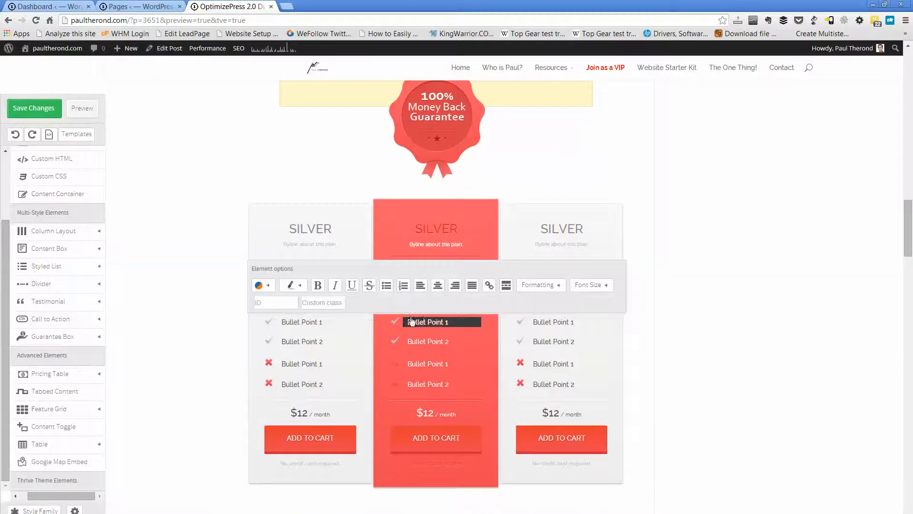
{"action": "left_click", "coordinate": [275, 288]}
{"action": "left_click", "coordinate": [267, 264]}
{"action": "left_click", "coordinate": [460, 414]}
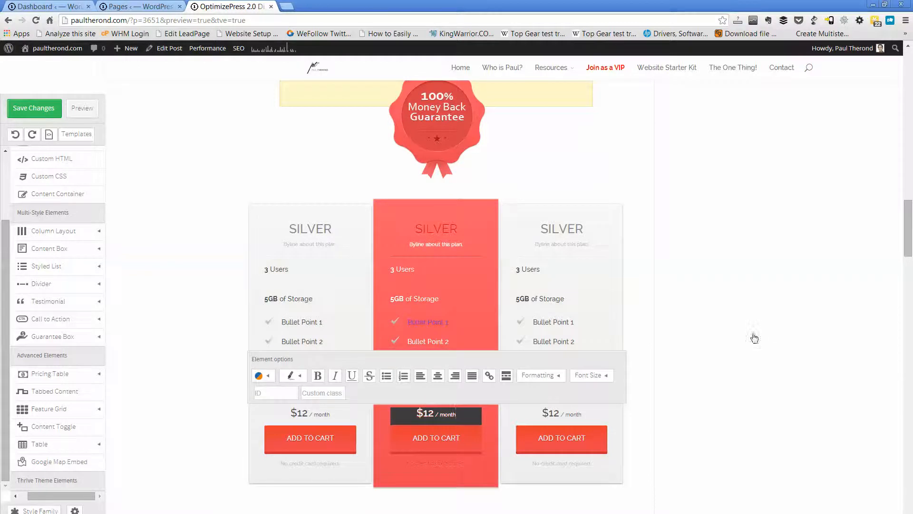
{"action": "left_click", "coordinate": [775, 334]}
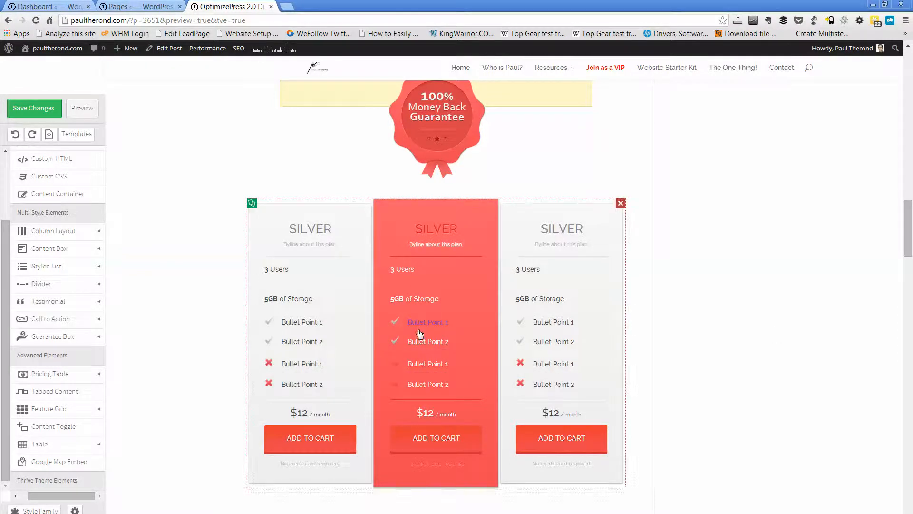
Step: Add a tabbed content element directly below the pricing table and check its second and first tabs
{"action": "scroll", "coordinate": [557, 216], "scroll_direction": "down", "scroll_amount": 1}
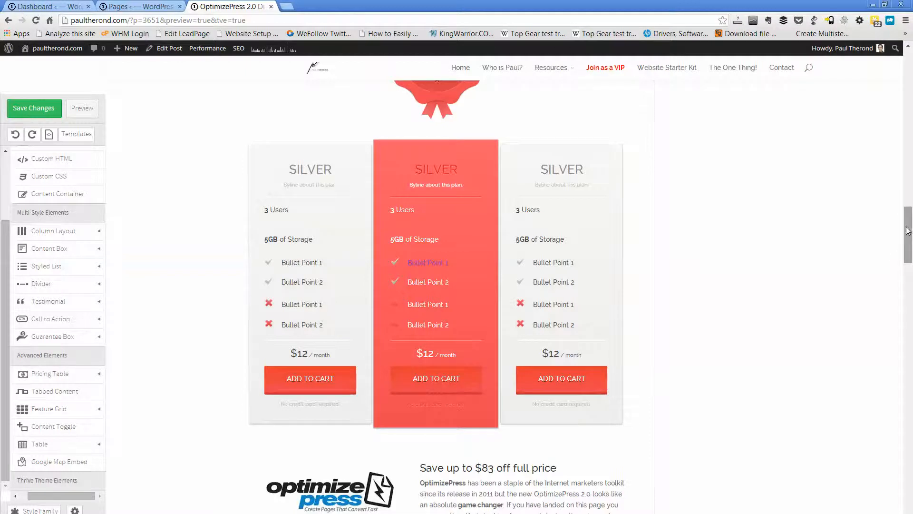
{"action": "scroll", "coordinate": [910, 238], "scroll_direction": "down", "scroll_amount": 1}
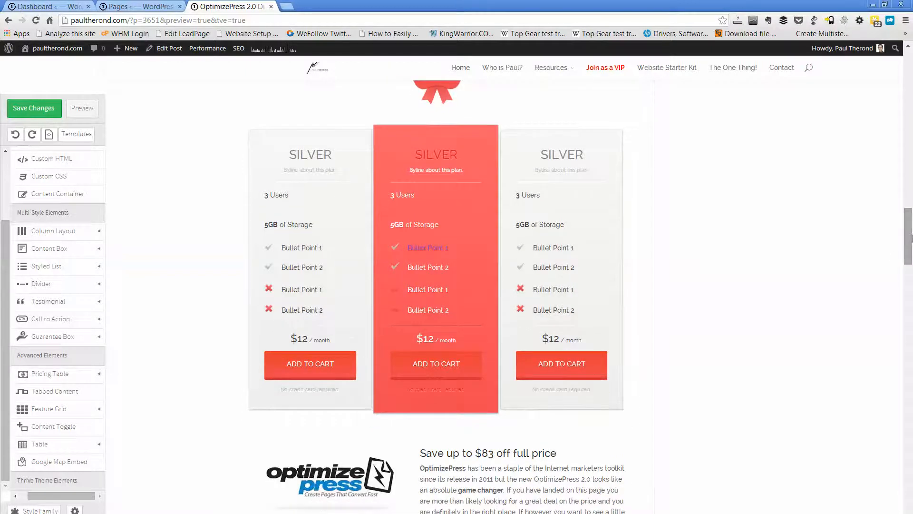
{"action": "left_click_drag", "start_coordinate": [910, 235], "coordinate": [911, 239]}
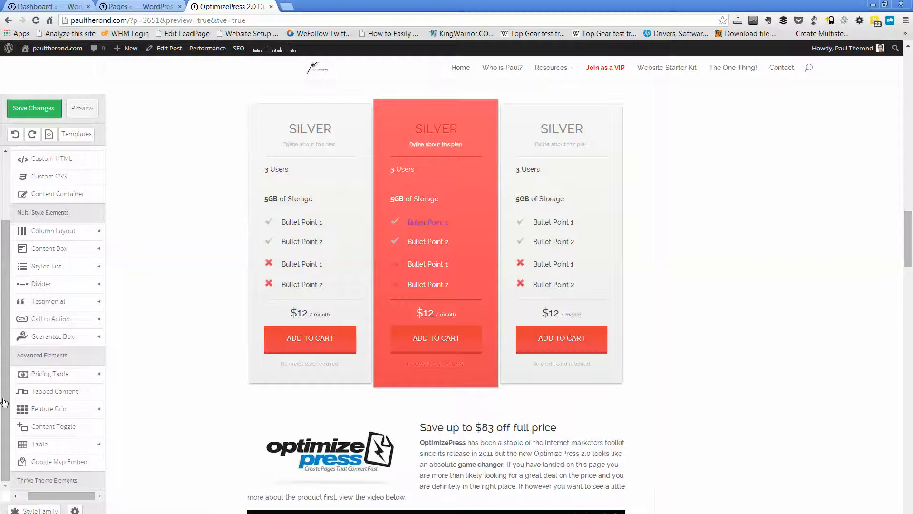
{"action": "scroll", "coordinate": [106, 373], "scroll_direction": "down", "scroll_amount": 1}
{"action": "left_click", "coordinate": [62, 392]}
{"action": "scroll", "coordinate": [909, 266], "scroll_direction": "down", "scroll_amount": 2}
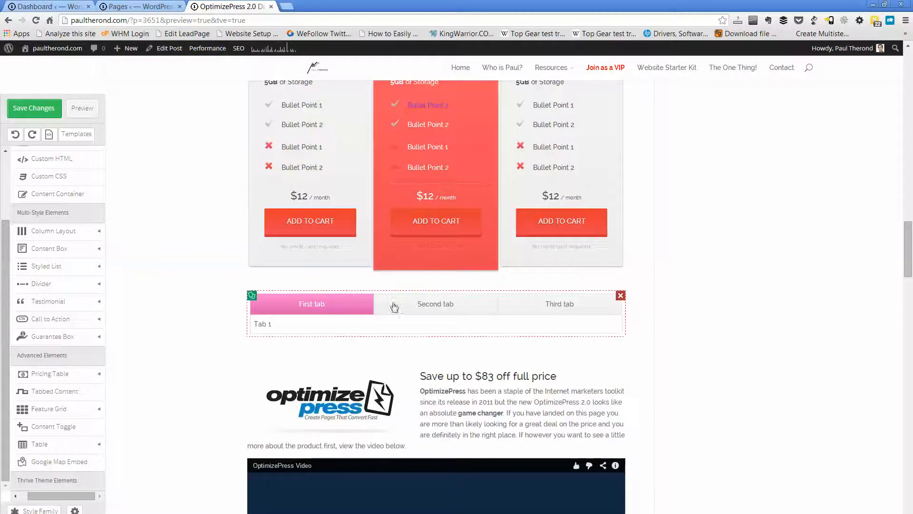
{"action": "left_click", "coordinate": [437, 307]}
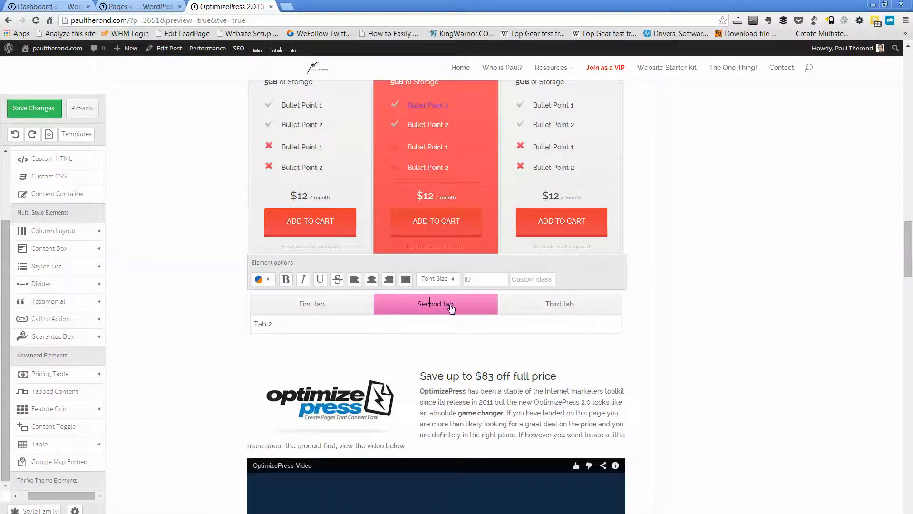
{"action": "left_click", "coordinate": [311, 306]}
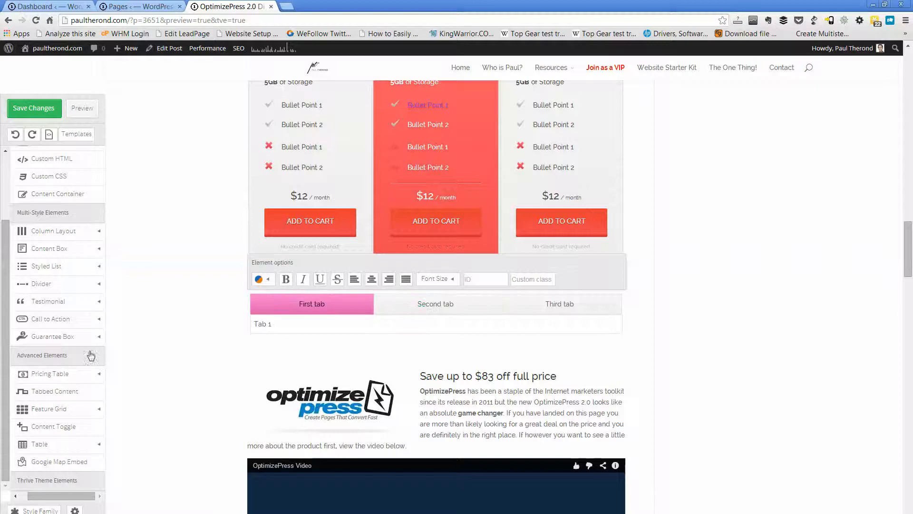
Step: Add a two-column feature grid directly below the tabbed content
{"action": "left_click", "coordinate": [99, 410]}
{"action": "left_click_drag", "start_coordinate": [62, 428], "coordinate": [459, 365]}
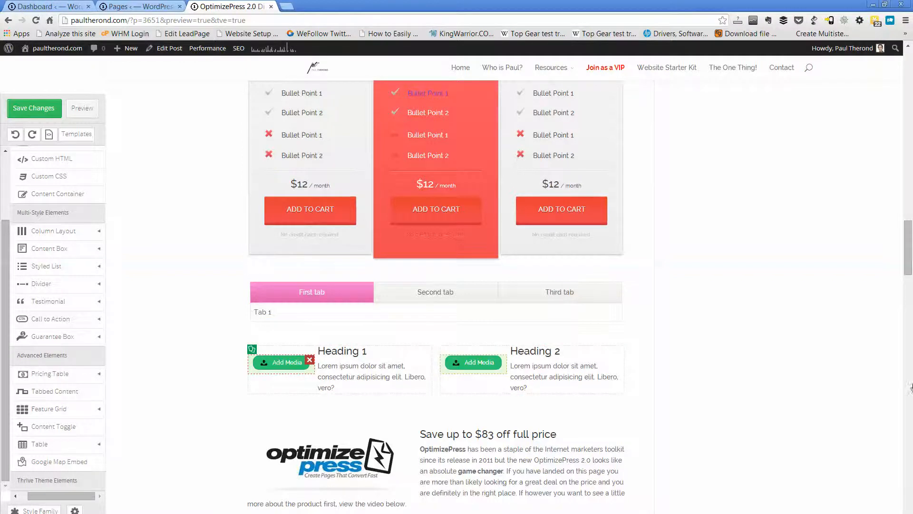
{"action": "left_click_drag", "start_coordinate": [909, 260], "coordinate": [909, 266]}
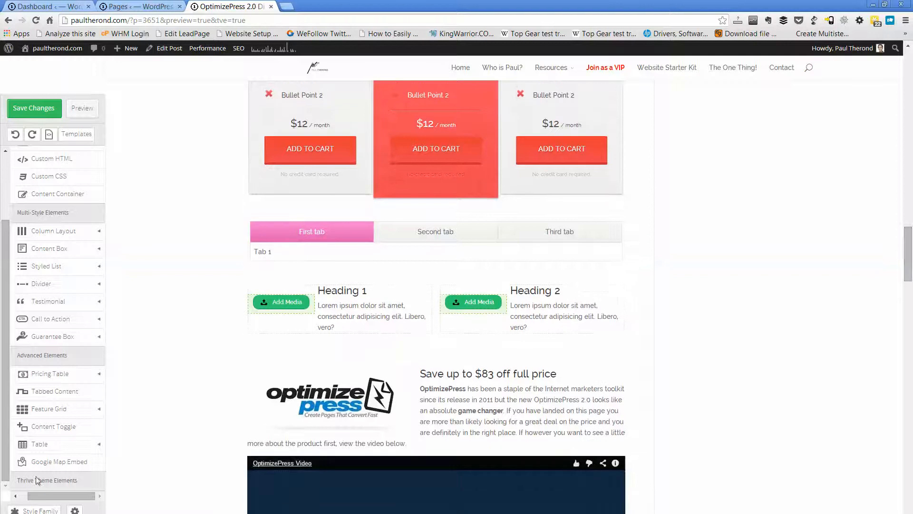
Step: Add a table with 4 rows and 4 columns directly below the feature grid
{"action": "scroll", "coordinate": [67, 427], "scroll_direction": "down", "scroll_amount": 1}
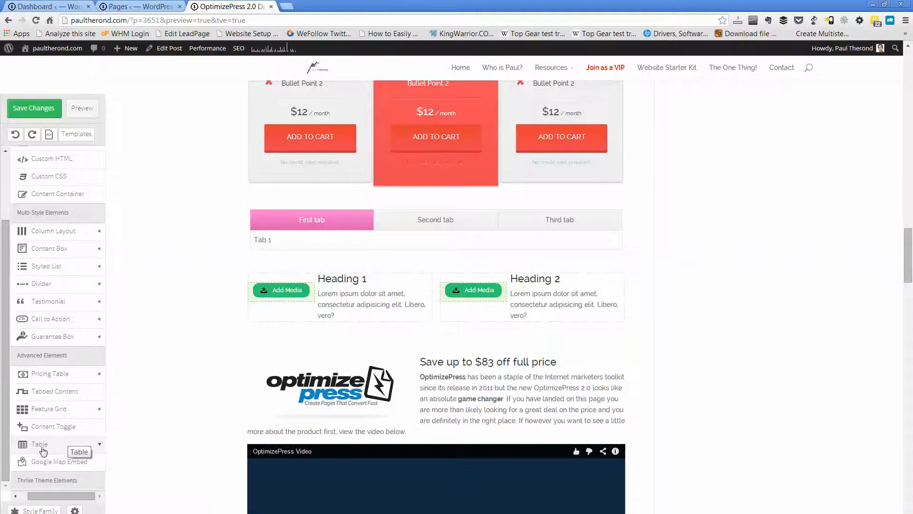
{"action": "left_click", "coordinate": [47, 445]}
{"action": "left_click", "coordinate": [69, 443]}
{"action": "left_click_drag", "start_coordinate": [70, 444], "coordinate": [431, 351]}
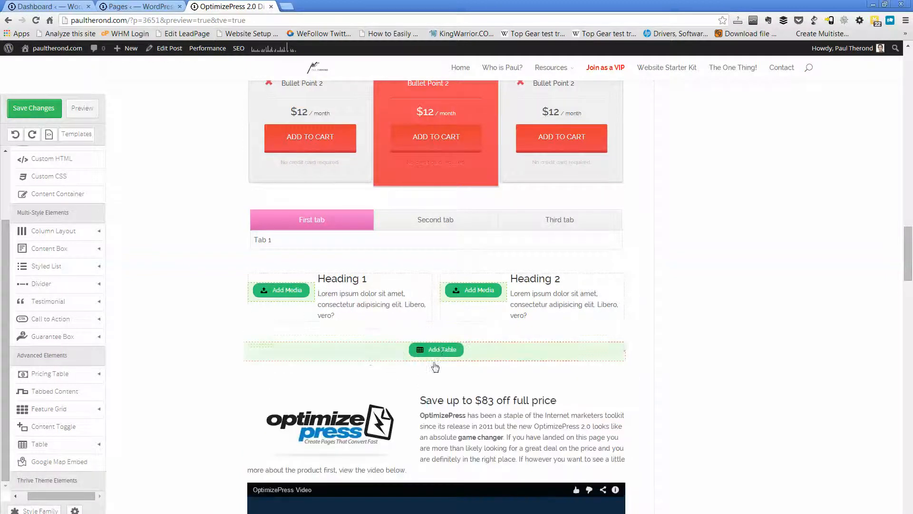
{"action": "left_click", "coordinate": [441, 350]}
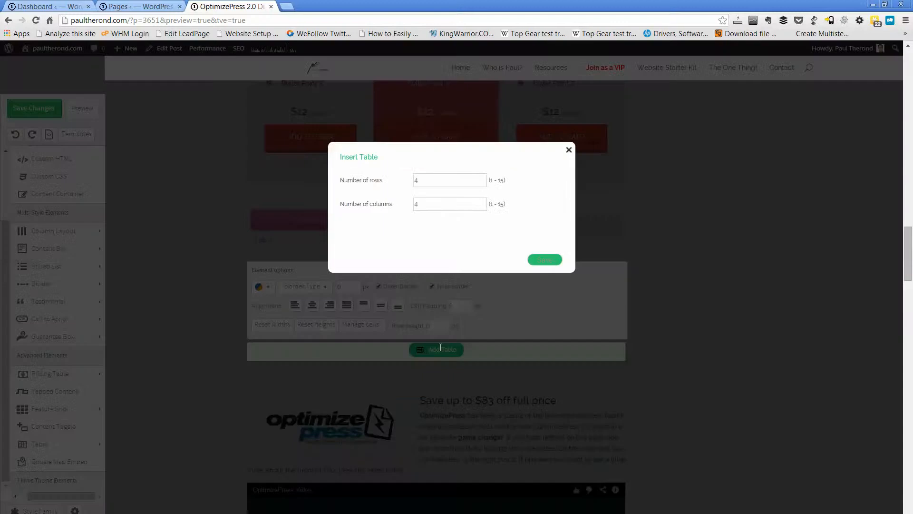
{"action": "left_click", "coordinate": [546, 259]}
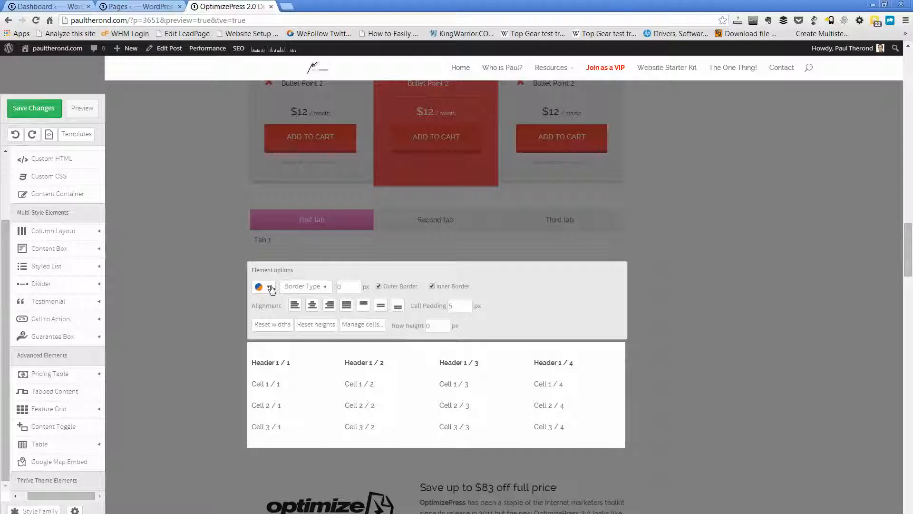
Step: Style the new table with a border type, a 5 px border width and the default red colour
{"action": "left_click", "coordinate": [304, 286]}
{"action": "left_click", "coordinate": [315, 220]}
{"action": "type", "text": "5"}
{"action": "left_click", "coordinate": [267, 286]}
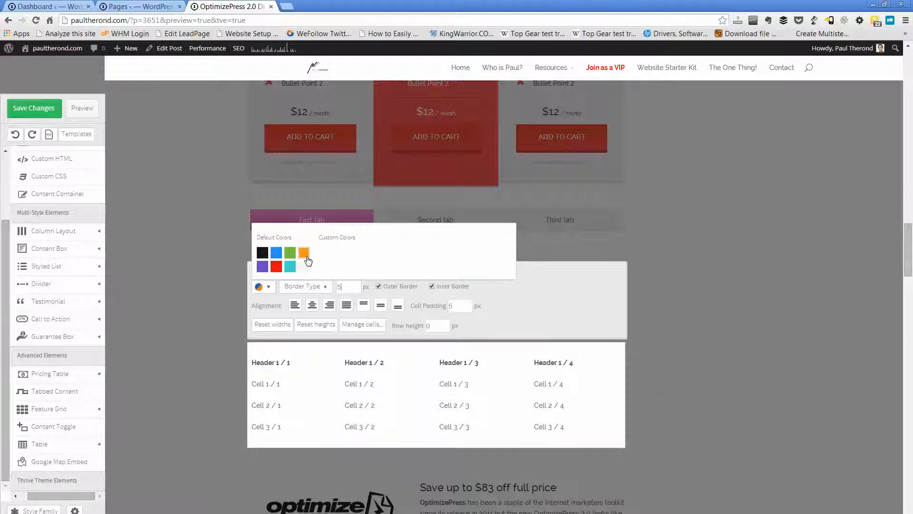
{"action": "left_click", "coordinate": [275, 266]}
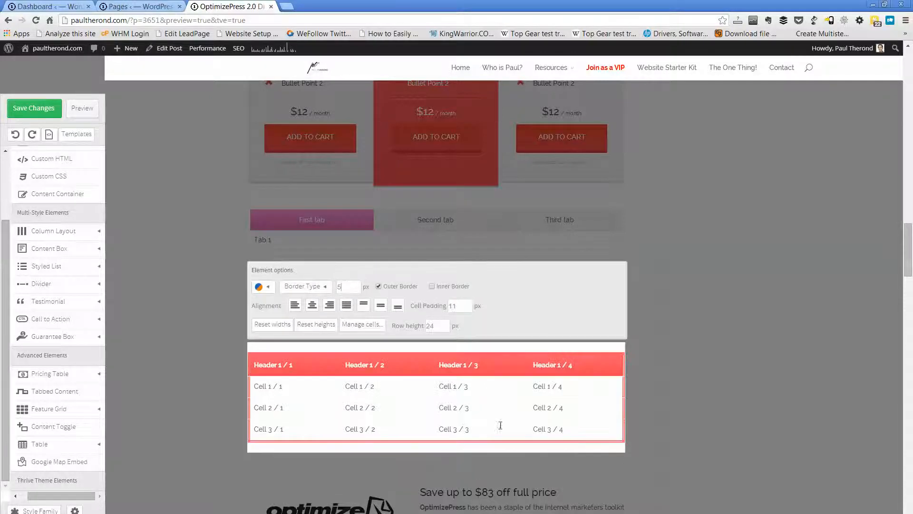
{"action": "left_click", "coordinate": [709, 402]}
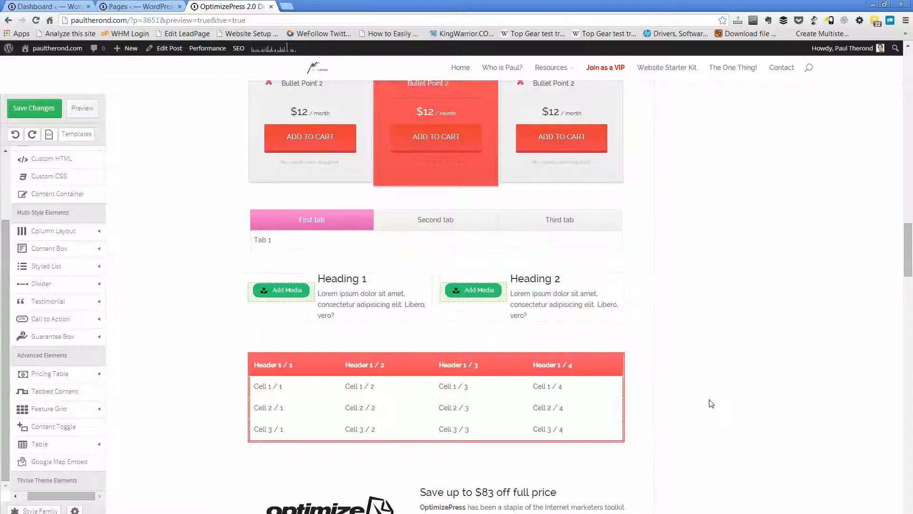
Step: Add a Google Map embed element directly below the table, viewing its embed code dialog without entering any code
{"action": "scroll", "coordinate": [663, 407], "scroll_direction": "down", "scroll_amount": 1}
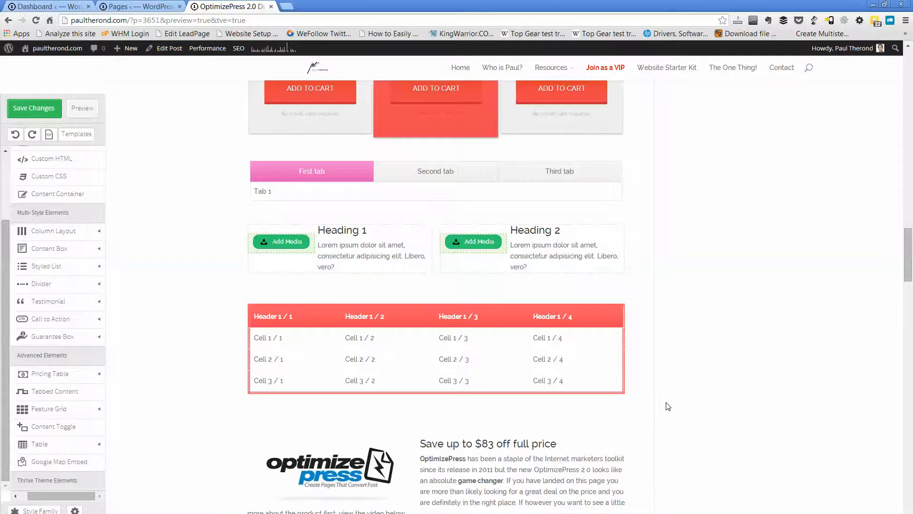
{"action": "scroll", "coordinate": [545, 346], "scroll_direction": "down", "scroll_amount": 1}
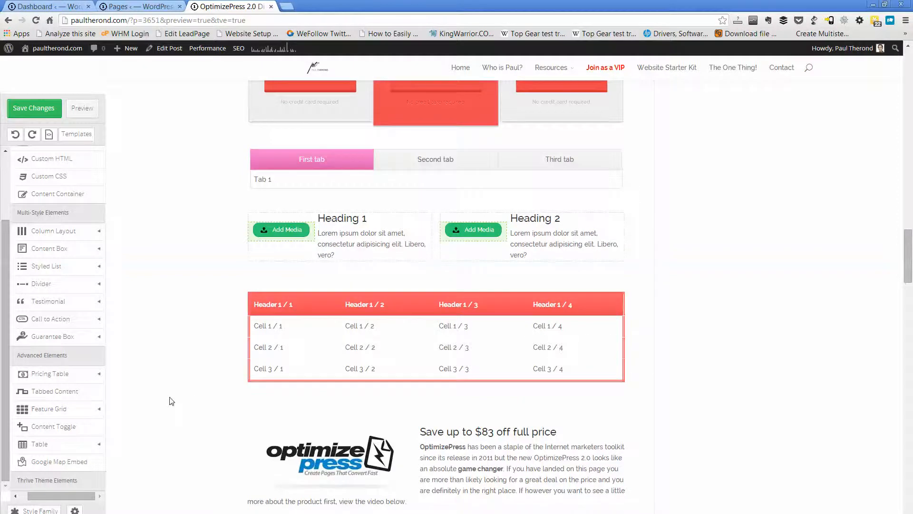
{"action": "scroll", "coordinate": [95, 380], "scroll_direction": "down", "scroll_amount": 1}
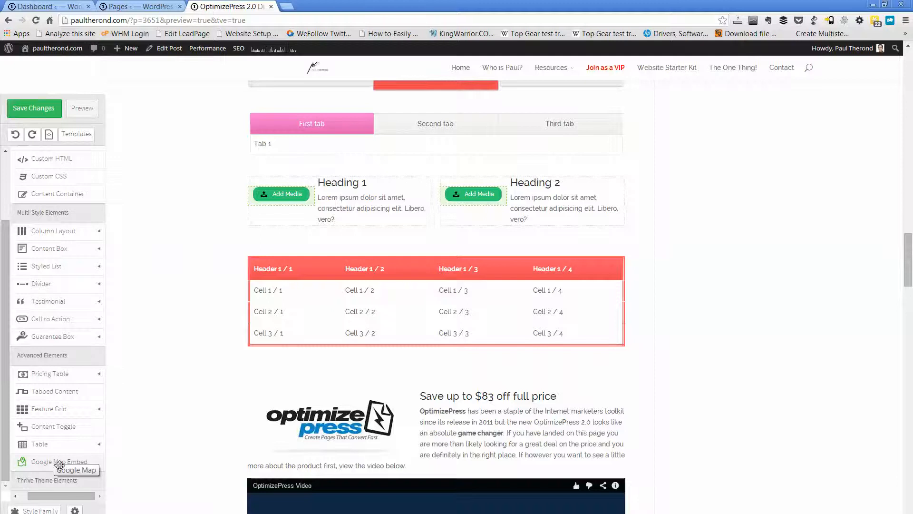
{"action": "left_click_drag", "start_coordinate": [374, 380], "coordinate": [392, 369]}
{"action": "left_click", "coordinate": [453, 385]}
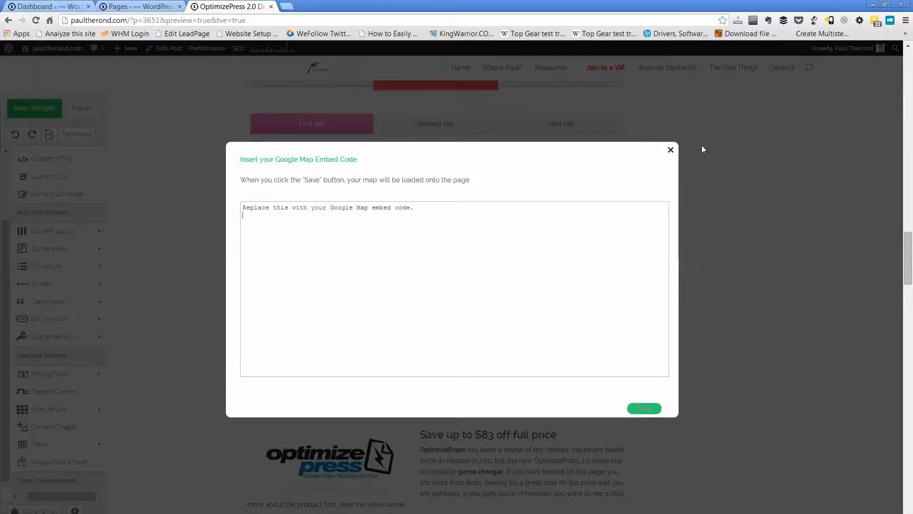
{"action": "left_click", "coordinate": [670, 150]}
Step: Preview the post in a new tab and review the added elements from the "Buy now" button down to the table
{"action": "left_click_drag", "start_coordinate": [908, 257], "coordinate": [911, 64]}
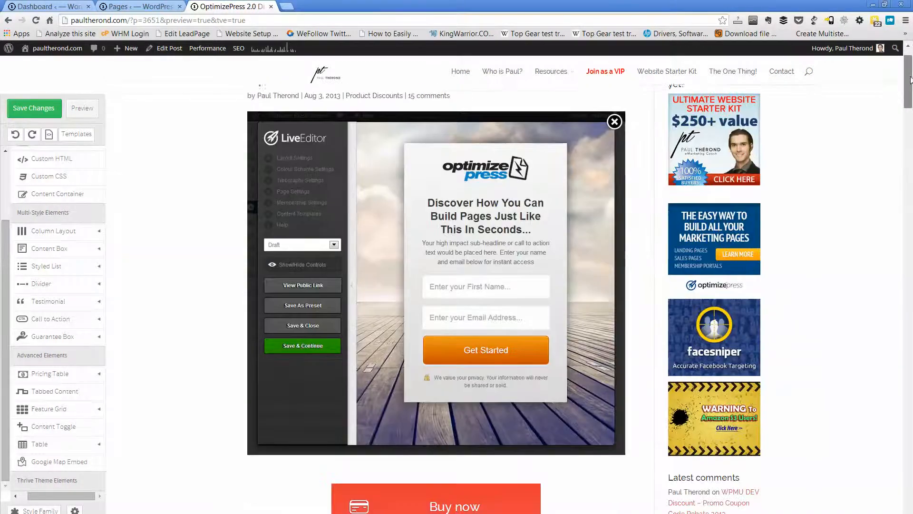
{"action": "scroll", "coordinate": [911, 83], "scroll_direction": "down", "scroll_amount": 1}
{"action": "left_click_drag", "start_coordinate": [910, 84], "coordinate": [911, 126]}
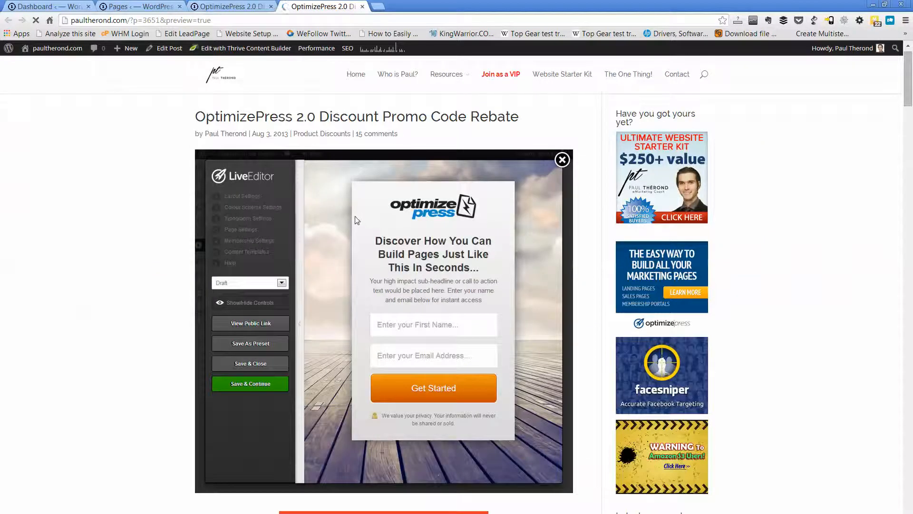
{"action": "scroll", "coordinate": [356, 219], "scroll_direction": "down", "scroll_amount": 5}
{"action": "scroll", "coordinate": [408, 264], "scroll_direction": "down", "scroll_amount": 2}
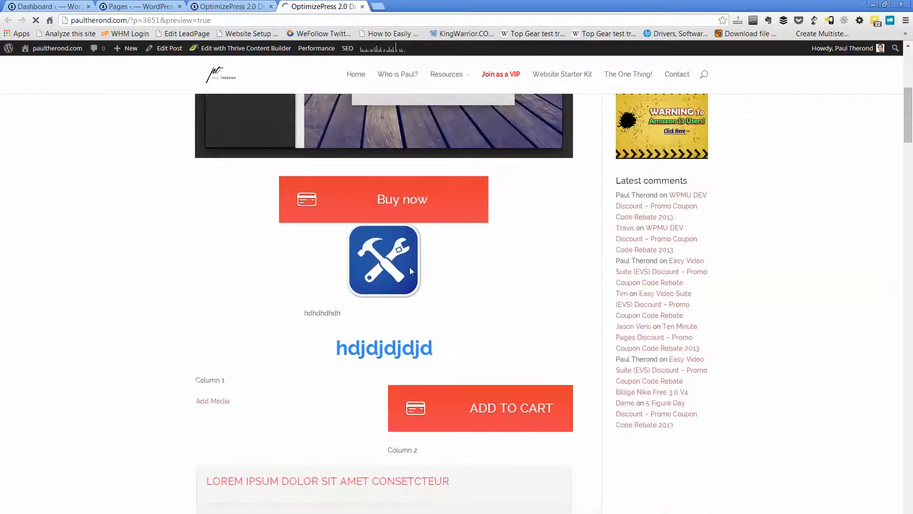
{"action": "scroll", "coordinate": [381, 241], "scroll_direction": "down", "scroll_amount": 5}
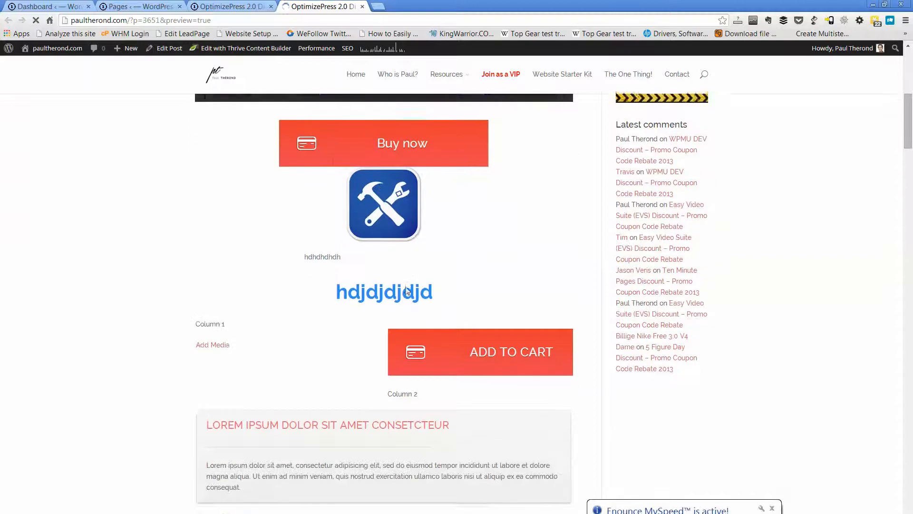
{"action": "scroll", "coordinate": [385, 308], "scroll_direction": "down", "scroll_amount": 5}
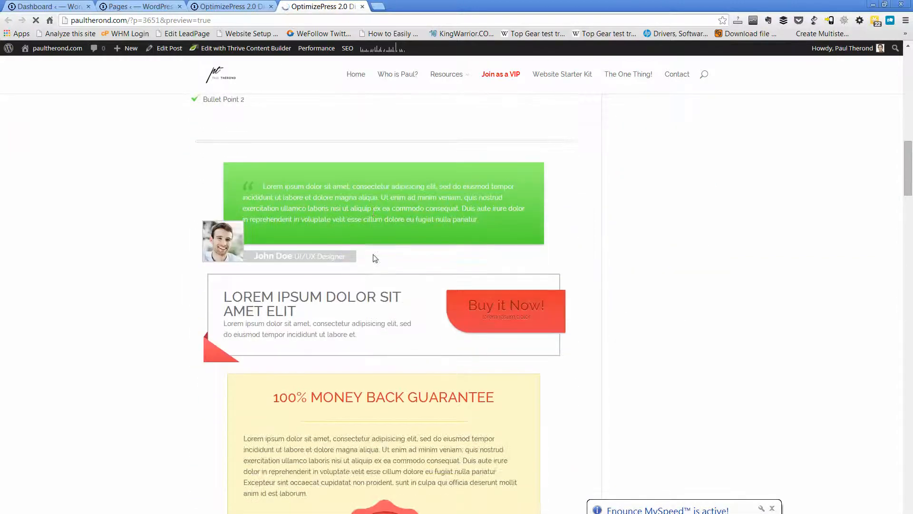
{"action": "scroll", "coordinate": [374, 257], "scroll_direction": "down", "scroll_amount": 1}
{"action": "scroll", "coordinate": [438, 249], "scroll_direction": "down", "scroll_amount": 7}
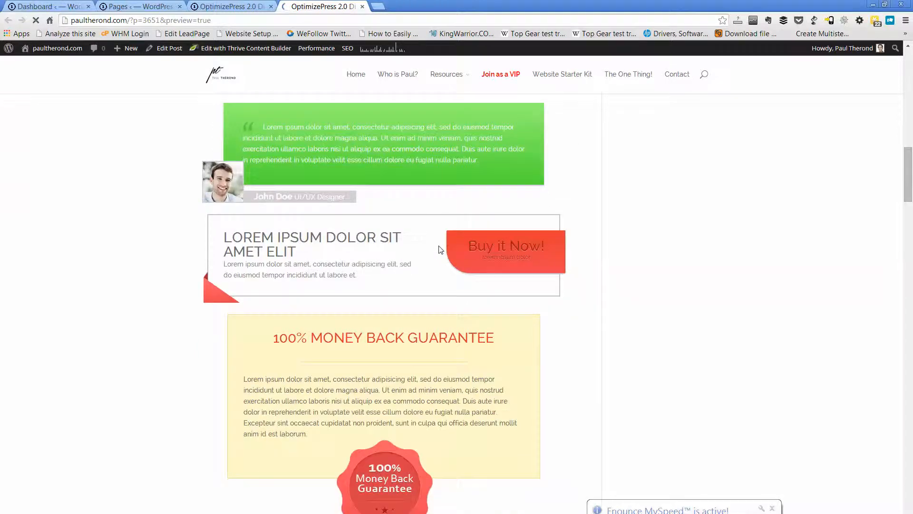
{"action": "scroll", "coordinate": [439, 250], "scroll_direction": "down", "scroll_amount": 8}
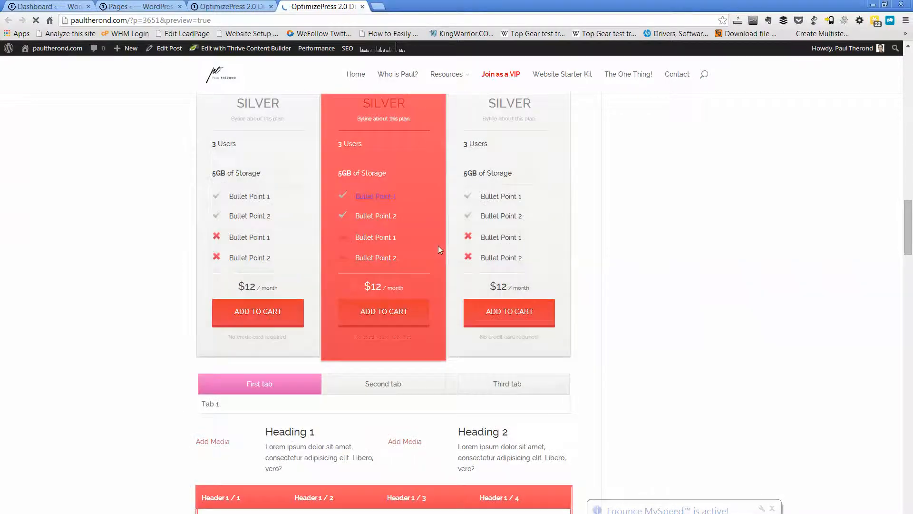
{"action": "scroll", "coordinate": [440, 250], "scroll_direction": "down", "scroll_amount": 1}
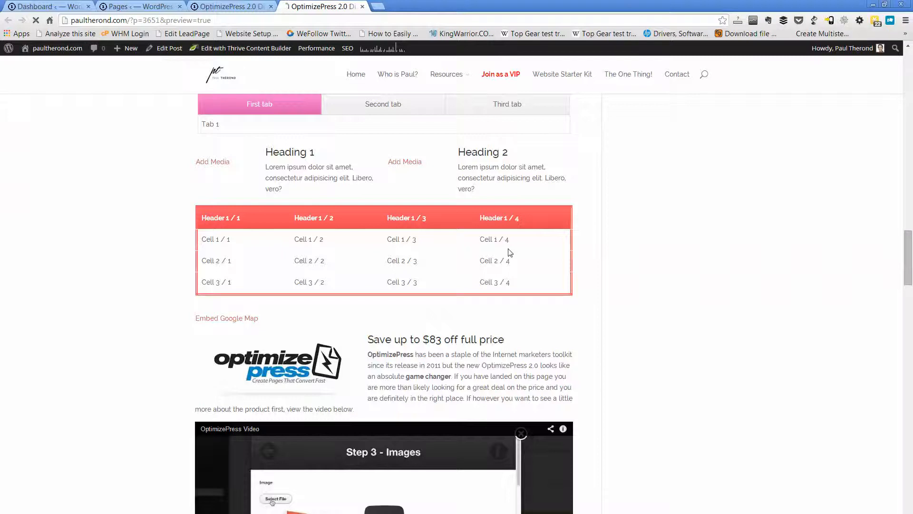
Step: Review the previewed post from the pricing table down to the rebate instructions, and recheck the elements around the "Buy now" button
{"action": "scroll", "coordinate": [350, 240], "scroll_direction": "up", "scroll_amount": 3}
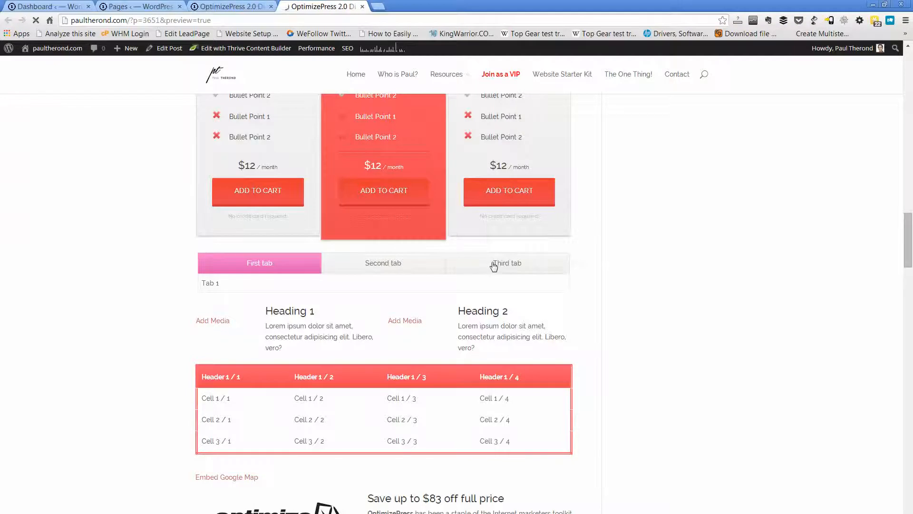
{"action": "scroll", "coordinate": [493, 266], "scroll_direction": "down", "scroll_amount": 3}
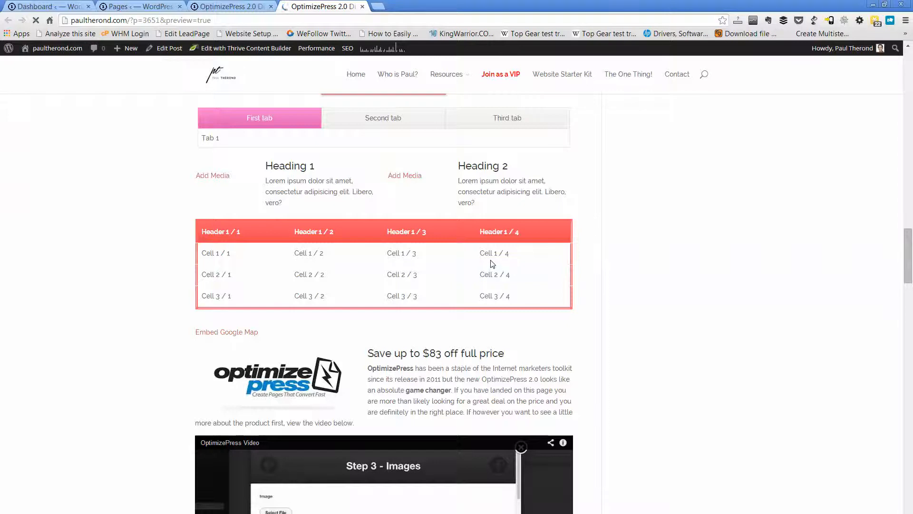
{"action": "scroll", "coordinate": [493, 265], "scroll_direction": "down", "scroll_amount": 3}
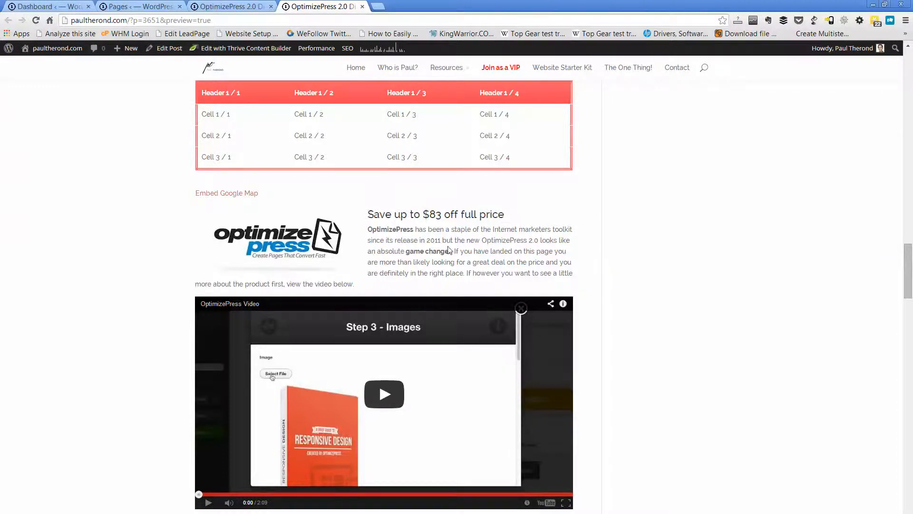
{"action": "scroll", "coordinate": [450, 243], "scroll_direction": "down", "scroll_amount": 3}
{"action": "scroll", "coordinate": [449, 243], "scroll_direction": "down", "scroll_amount": 6}
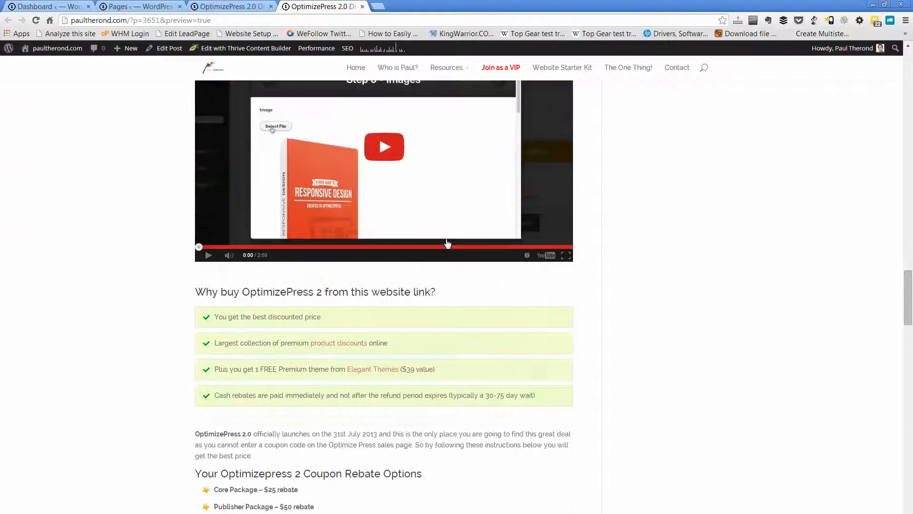
{"action": "scroll", "coordinate": [443, 242], "scroll_direction": "down", "scroll_amount": 1}
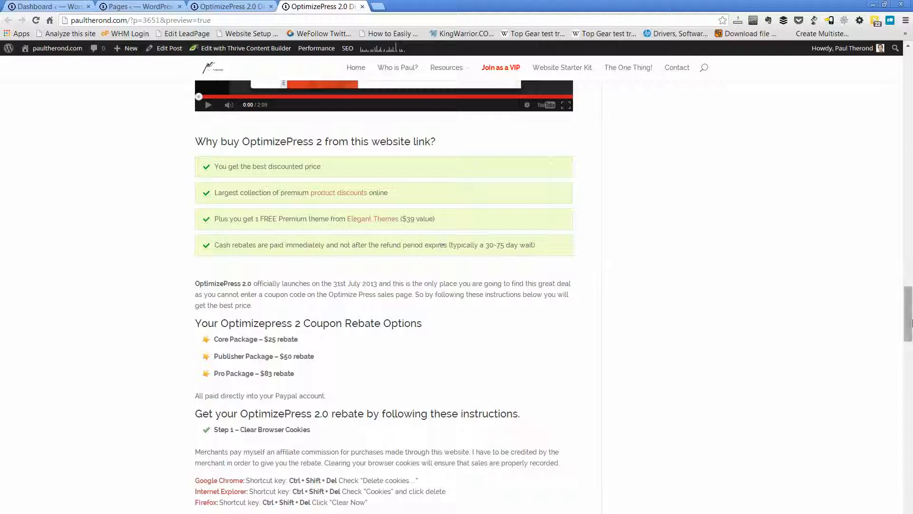
{"action": "left_click_drag", "start_coordinate": [909, 293], "coordinate": [911, 111]}
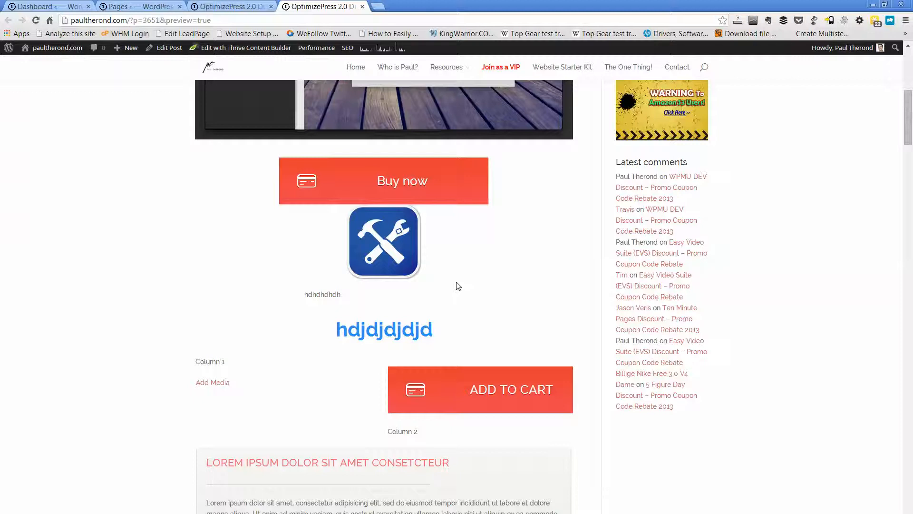
{"action": "scroll", "coordinate": [375, 247], "scroll_direction": "down", "scroll_amount": 2}
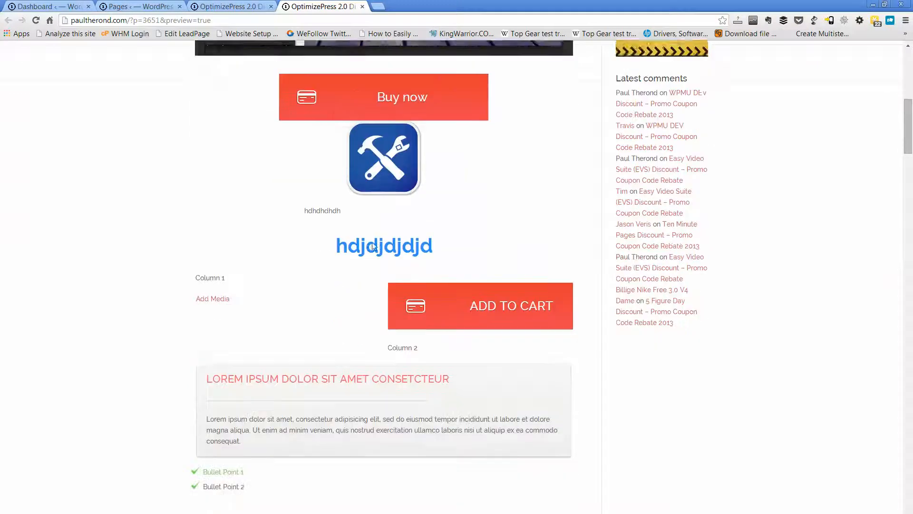